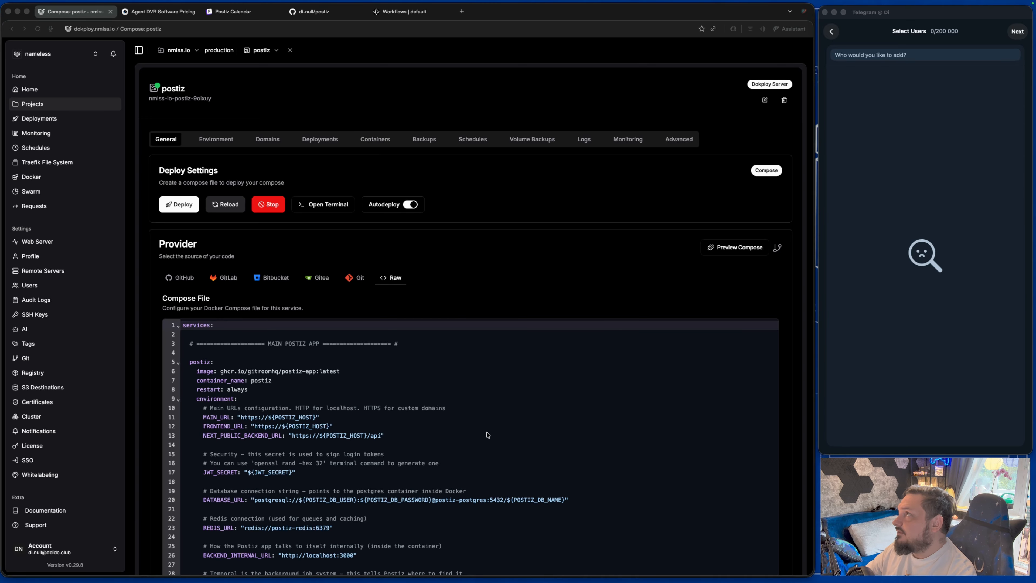
# Widen the Telegram window and create a new group named 'nmlss io sandbox'.
pyautogui.click(823, 252)
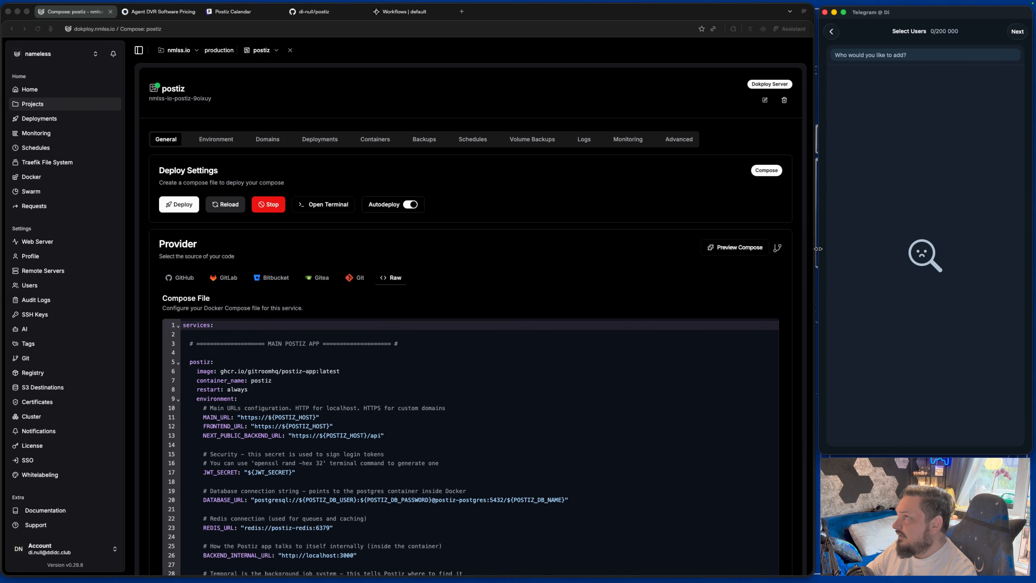
pyautogui.moveTo(818, 249); pyautogui.dragTo(471, 258)
pyautogui.click(580, 32)
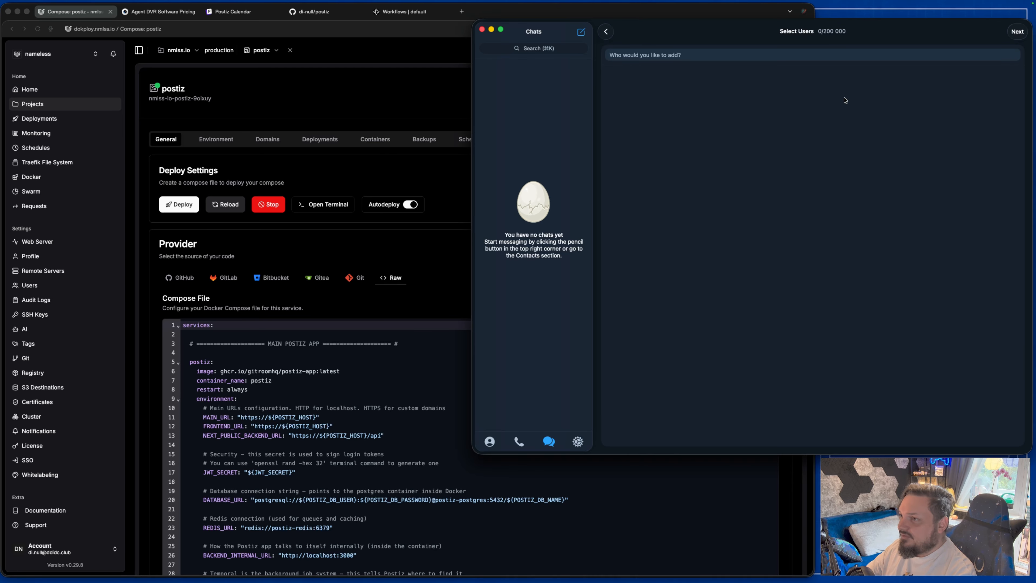
pyautogui.click(1015, 31)
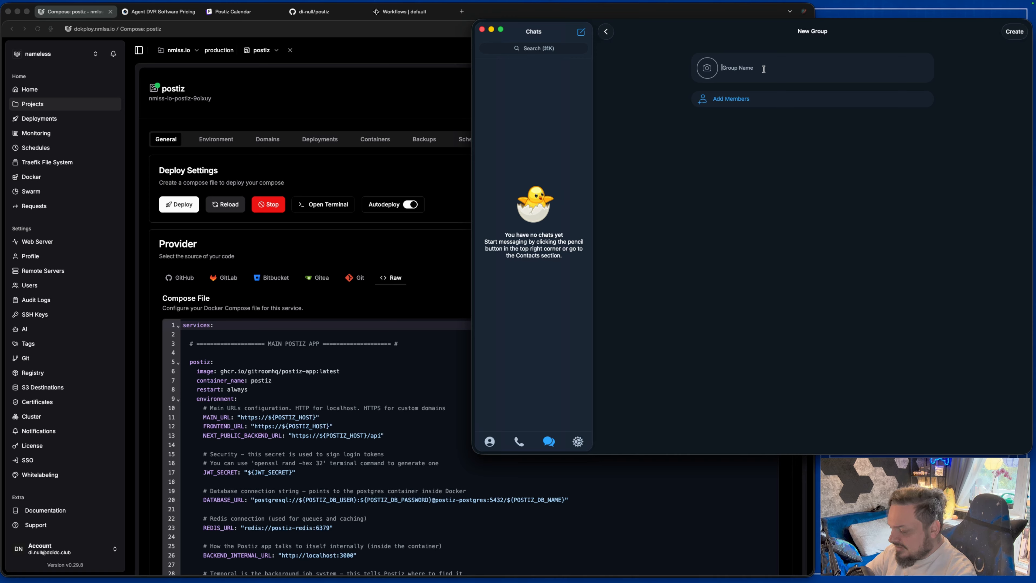
pyautogui.write('nm')
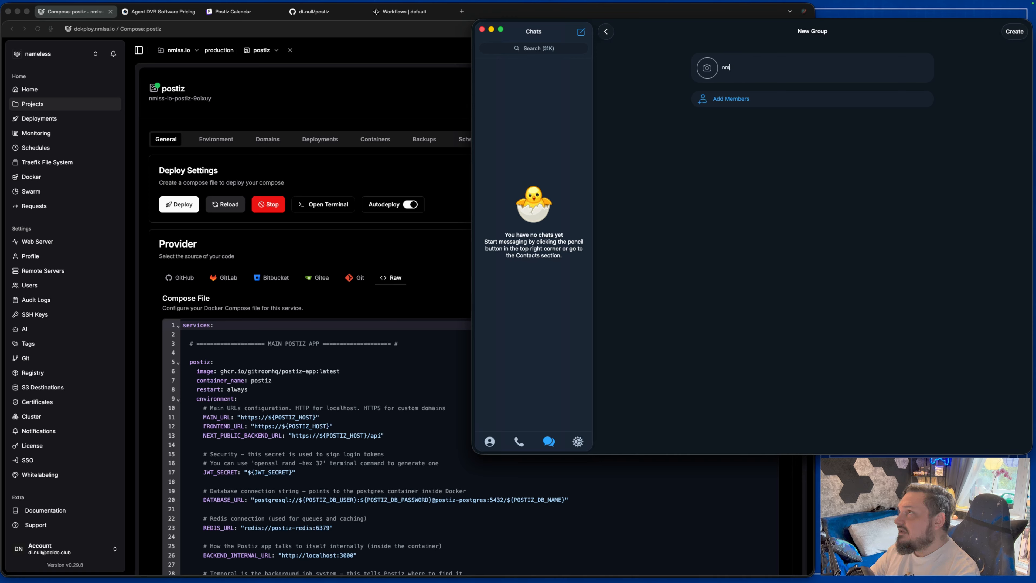
pyautogui.write('lss io sandbox')
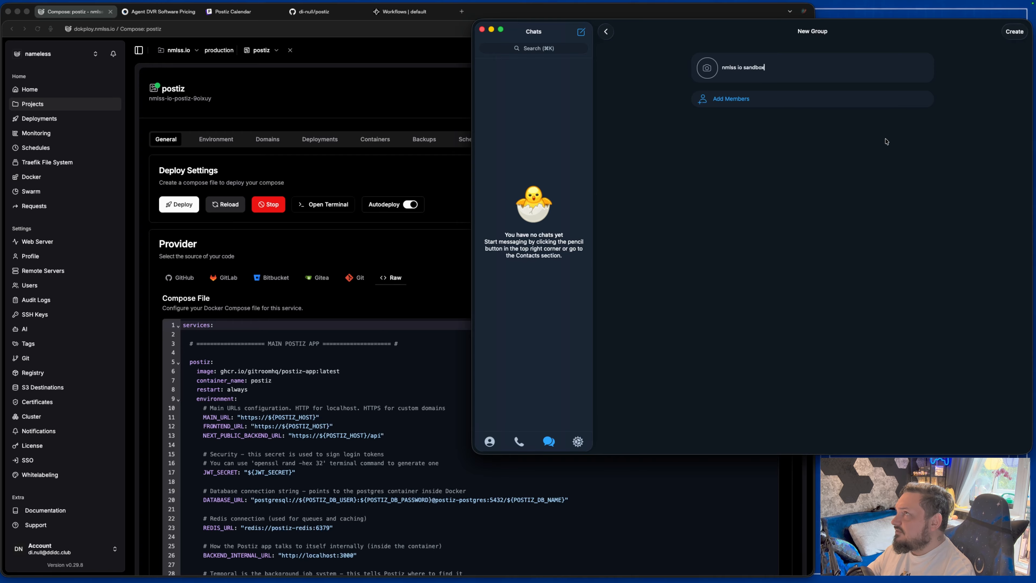
pyautogui.click(1014, 33)
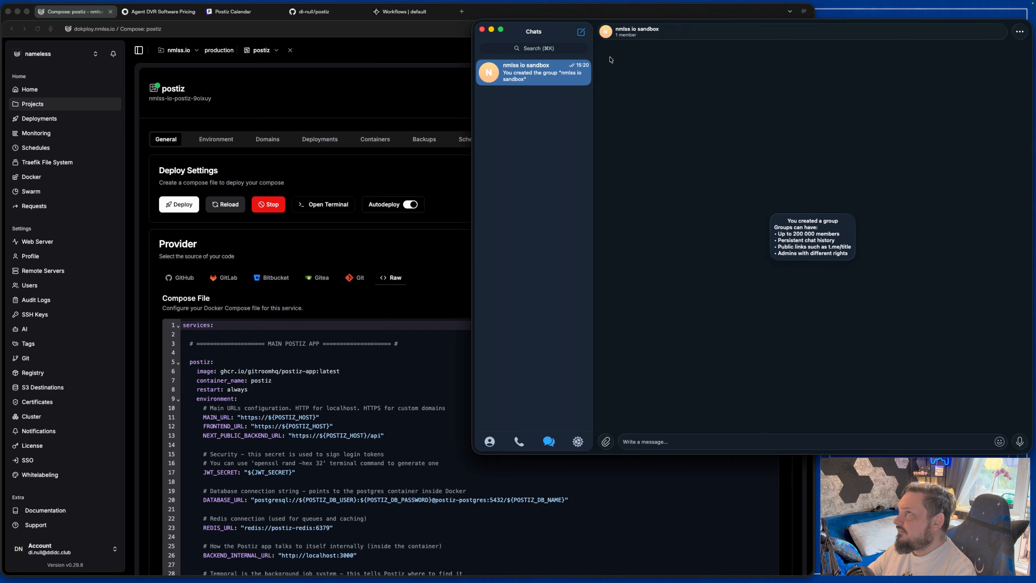
pyautogui.click(665, 32)
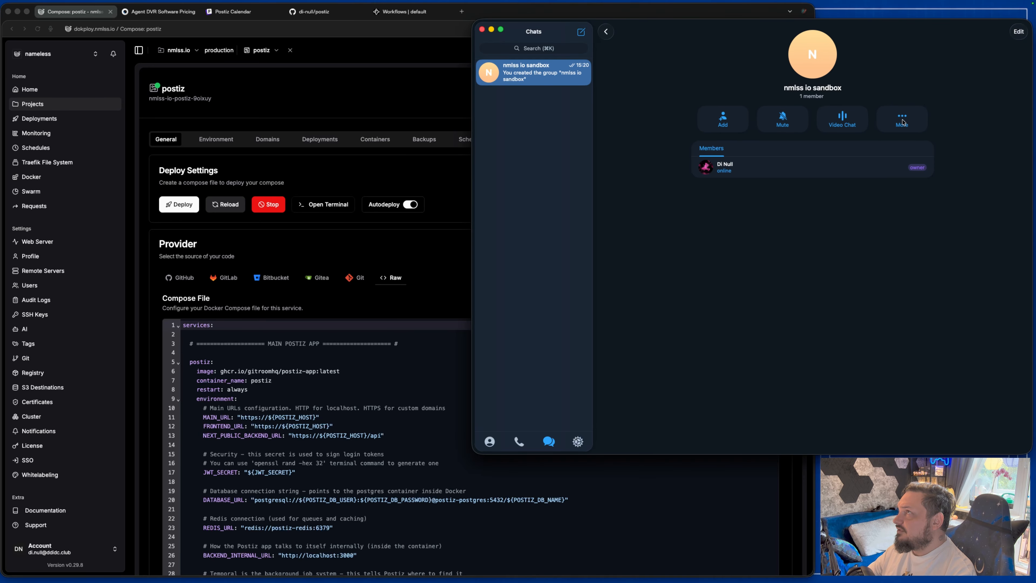
pyautogui.click(902, 121)
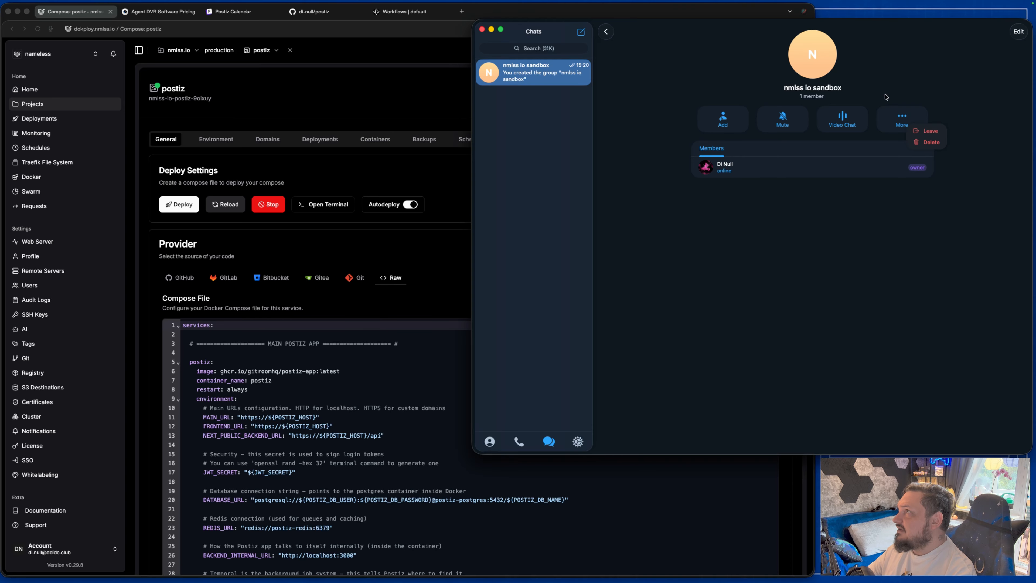
pyautogui.click(1018, 31)
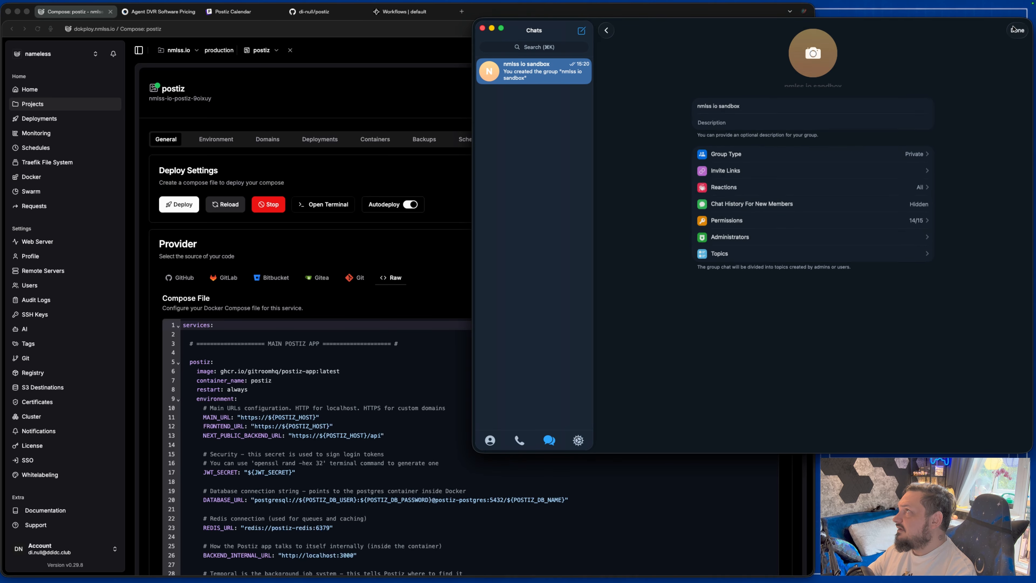
pyautogui.click(763, 148)
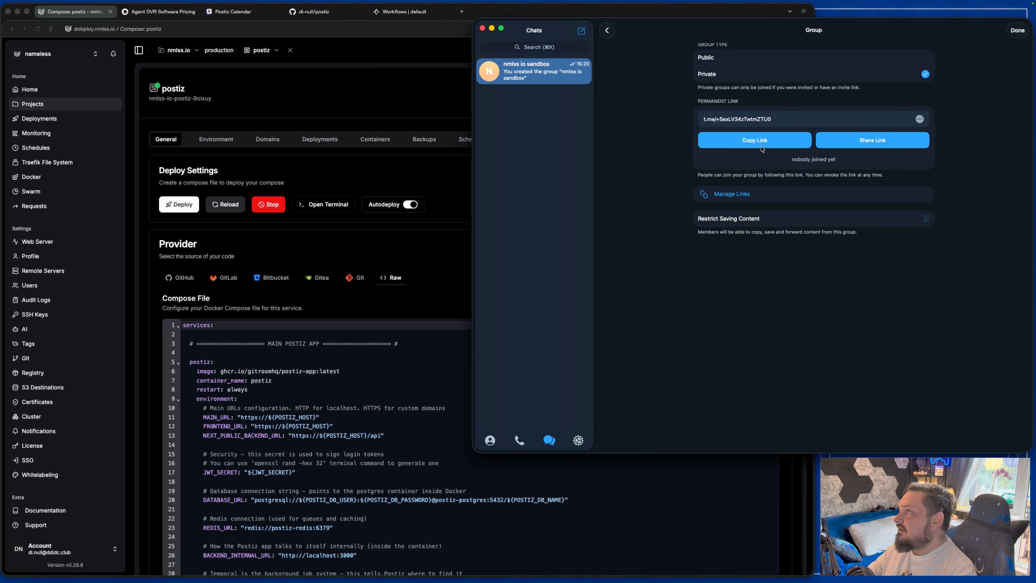
pyautogui.click(730, 60)
pyautogui.click(760, 109)
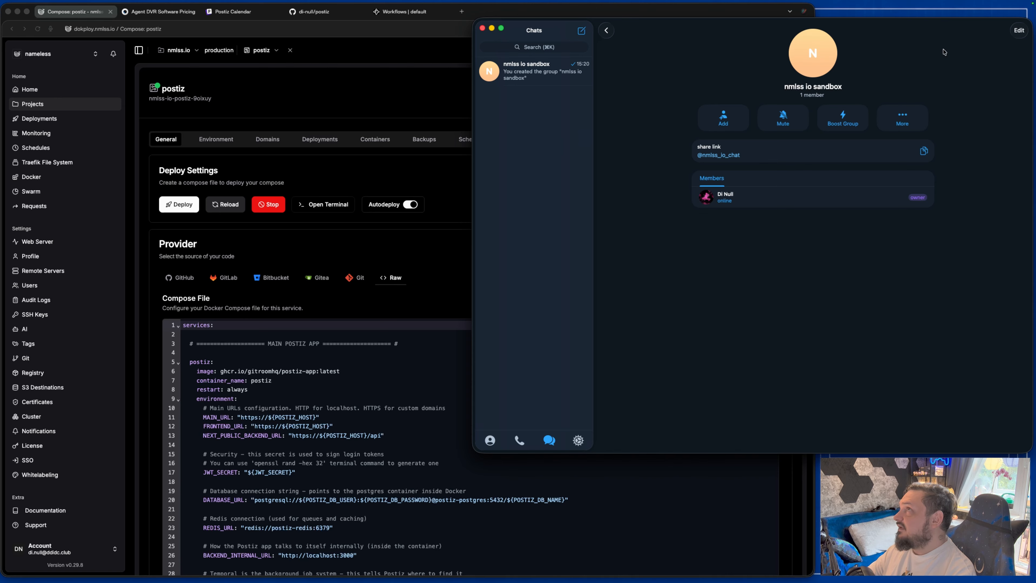
# Create a public channel 'nmlss io sanbox channel' with the link nmlss_io_channel.
pyautogui.click(585, 33)
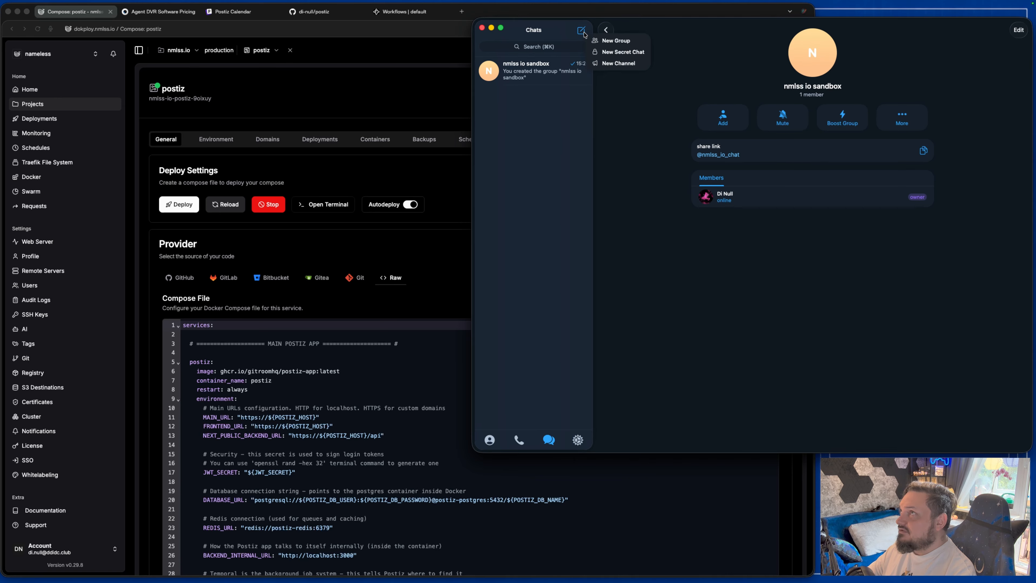
pyautogui.click(618, 64)
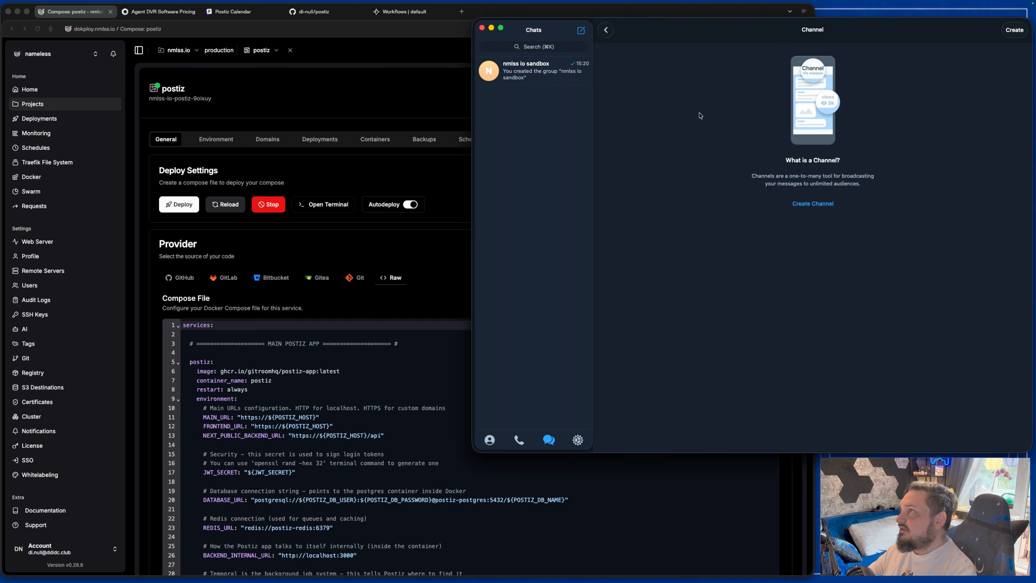
pyautogui.click(815, 206)
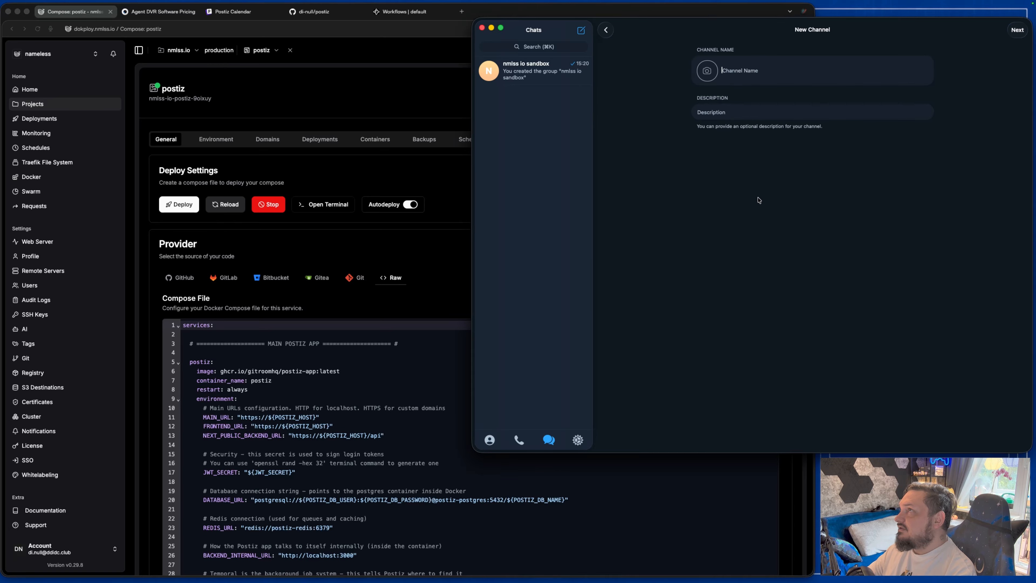
pyautogui.write('nmlss io sanbox channel')
pyautogui.press('Tab')
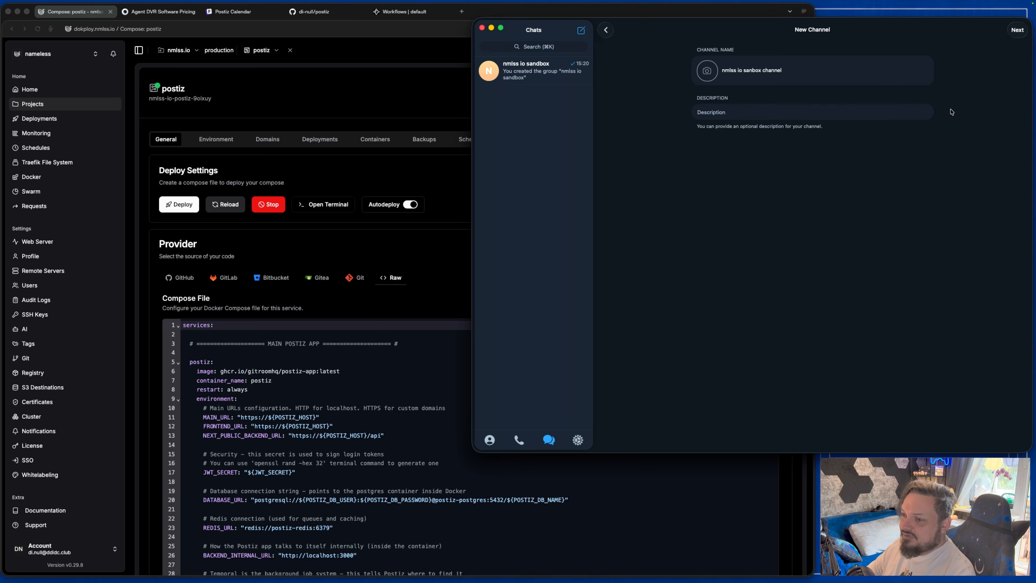
pyautogui.click(1017, 31)
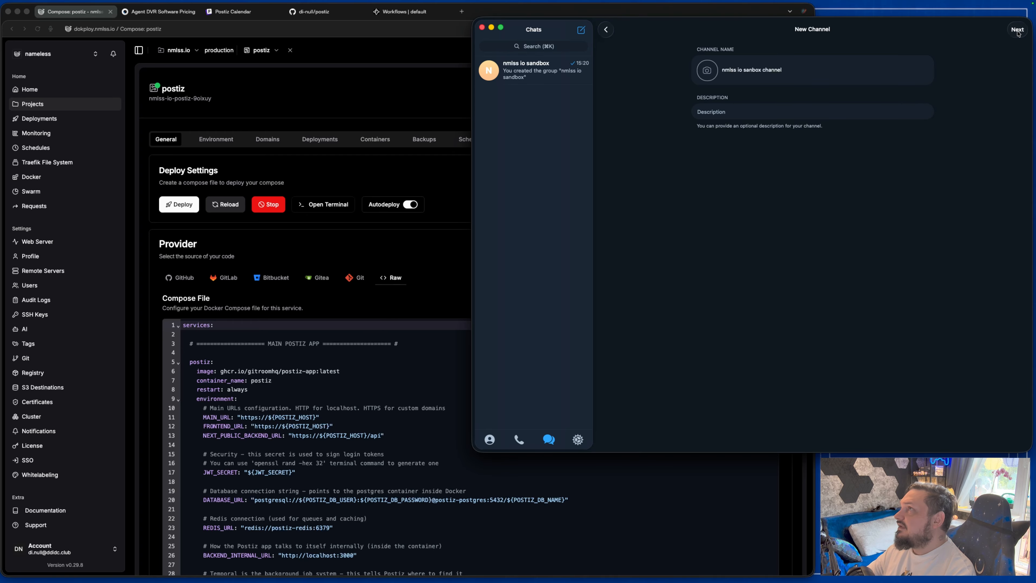
pyautogui.click(768, 58)
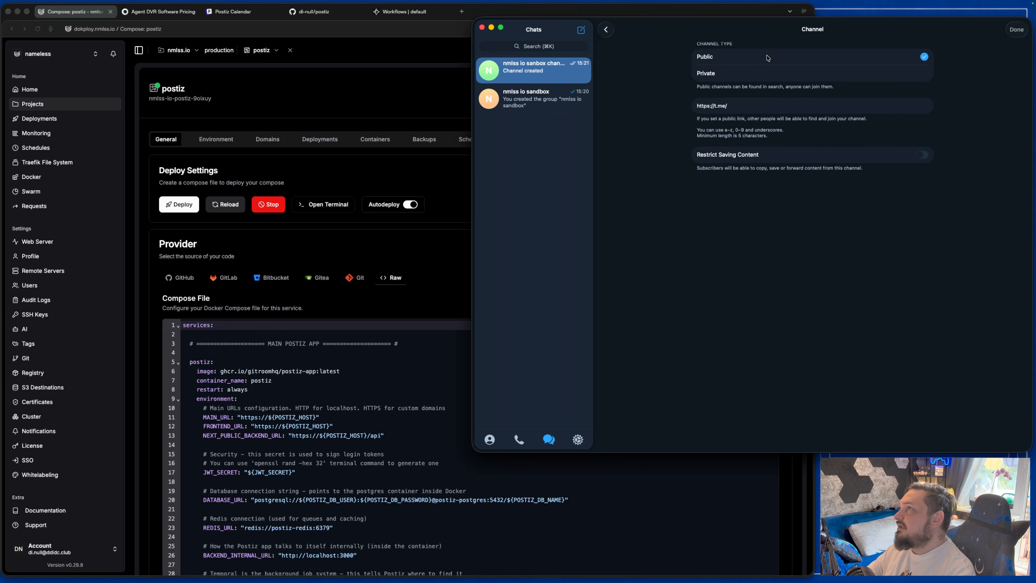
pyautogui.write('nmlss_io_channel')
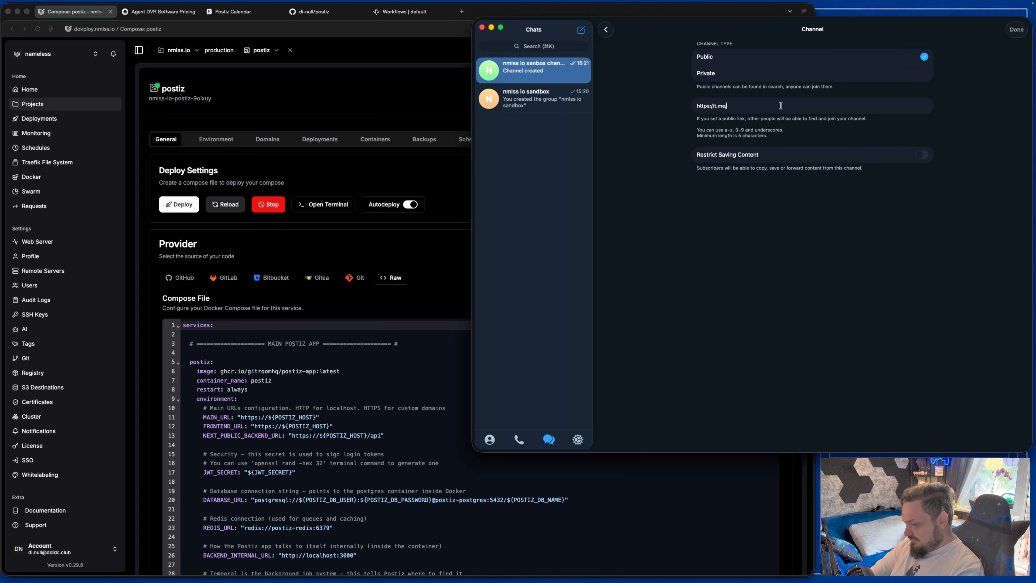
pyautogui.click(1015, 30)
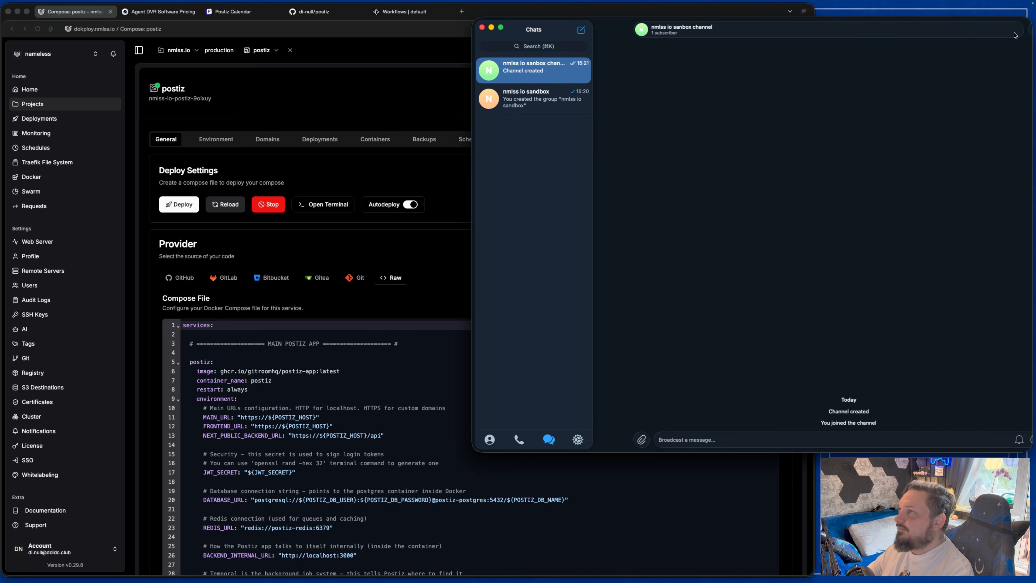
# Link the nmlss io sandbox group to the channel as its discussion group, accepting the warning.
pyautogui.click(742, 28)
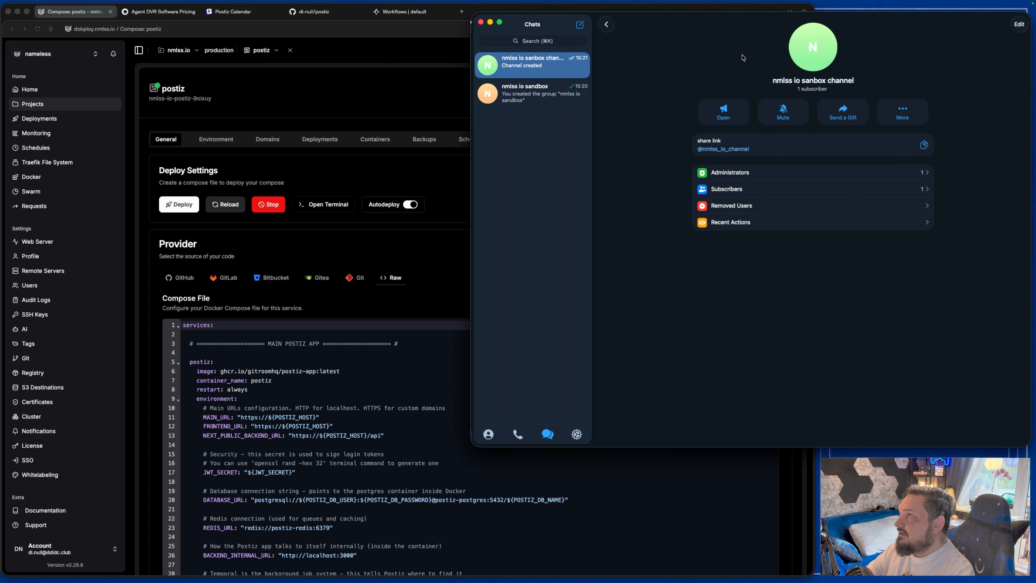
pyautogui.click(1017, 25)
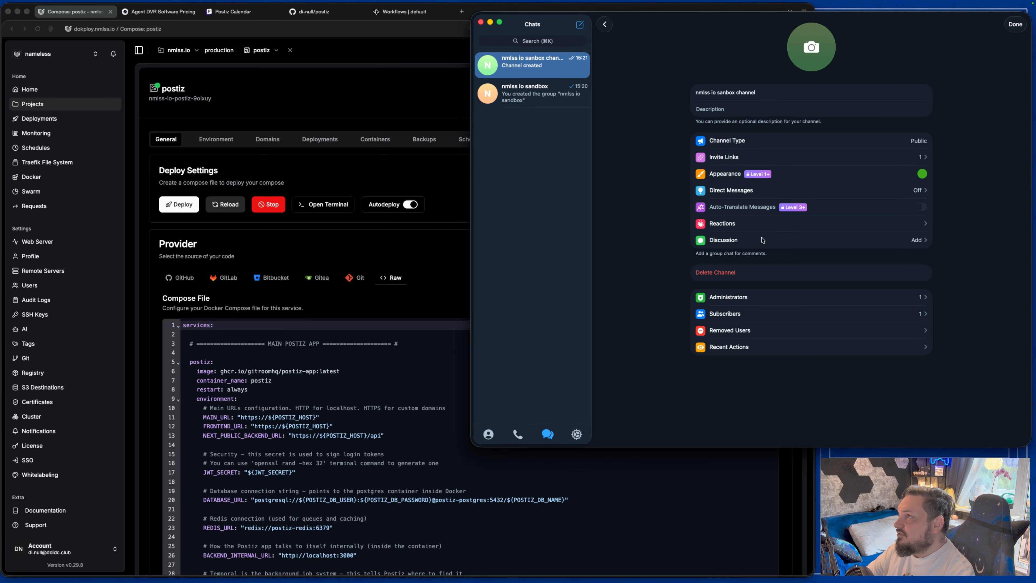
pyautogui.click(739, 243)
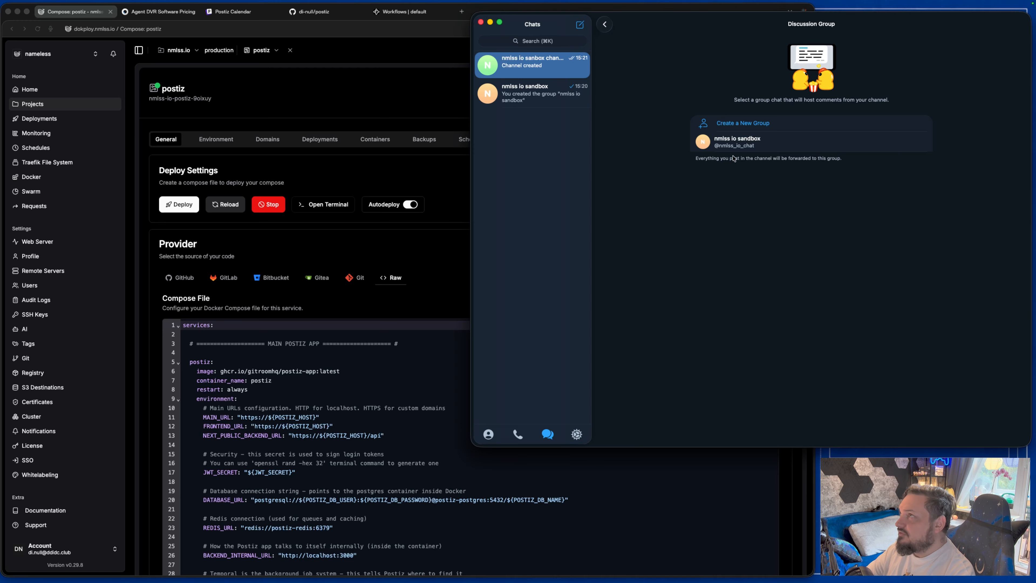
pyautogui.click(756, 145)
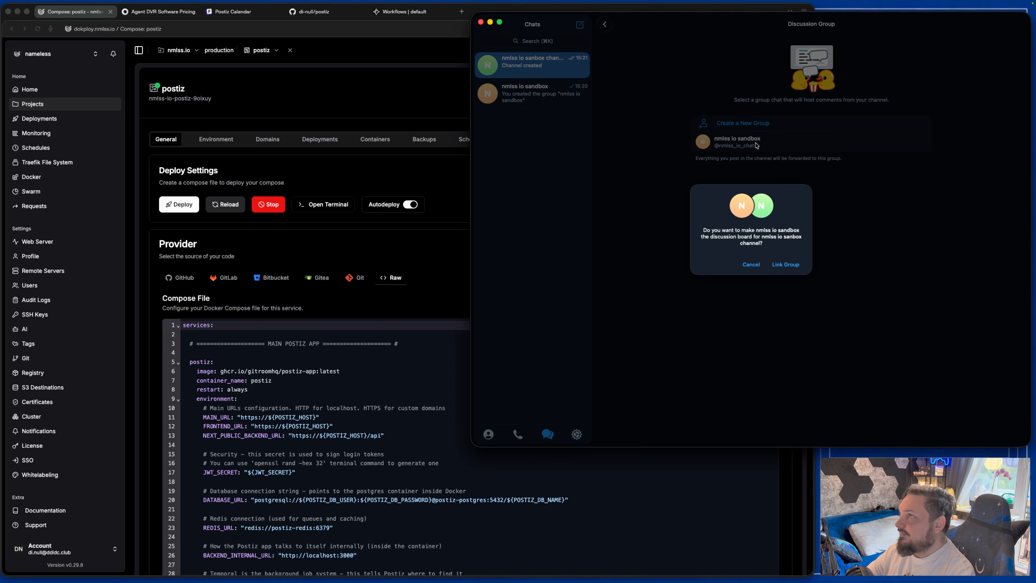
pyautogui.click(789, 265)
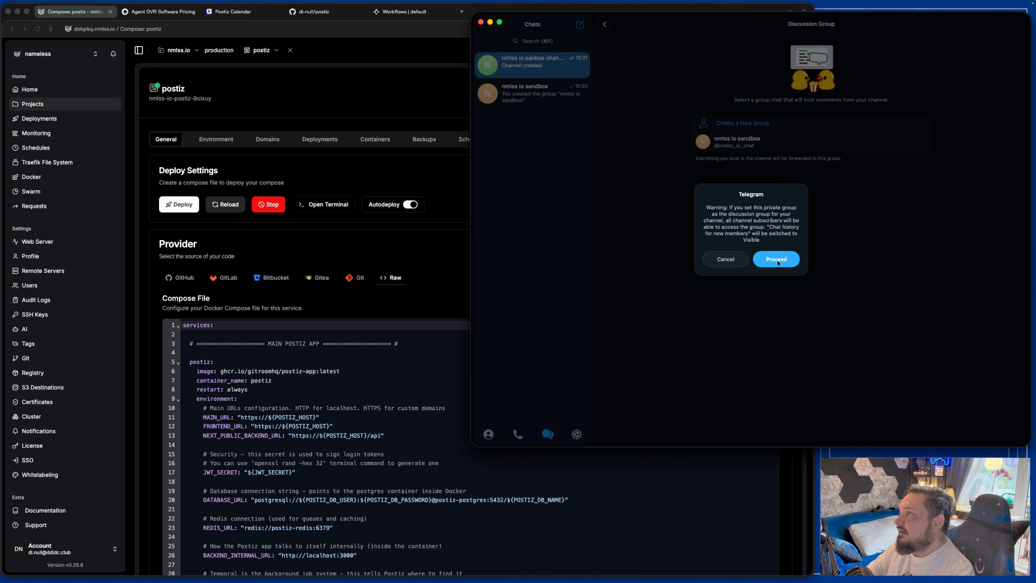
pyautogui.click(777, 260)
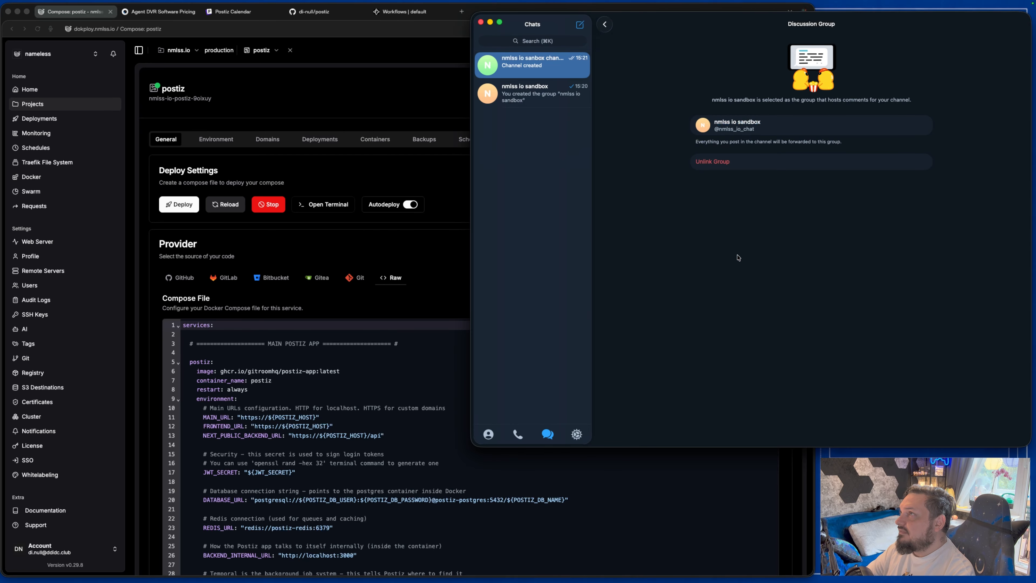
# Post 'Check out my new video!' with the YouTube link on a new line in the channel.
pyautogui.click(530, 92)
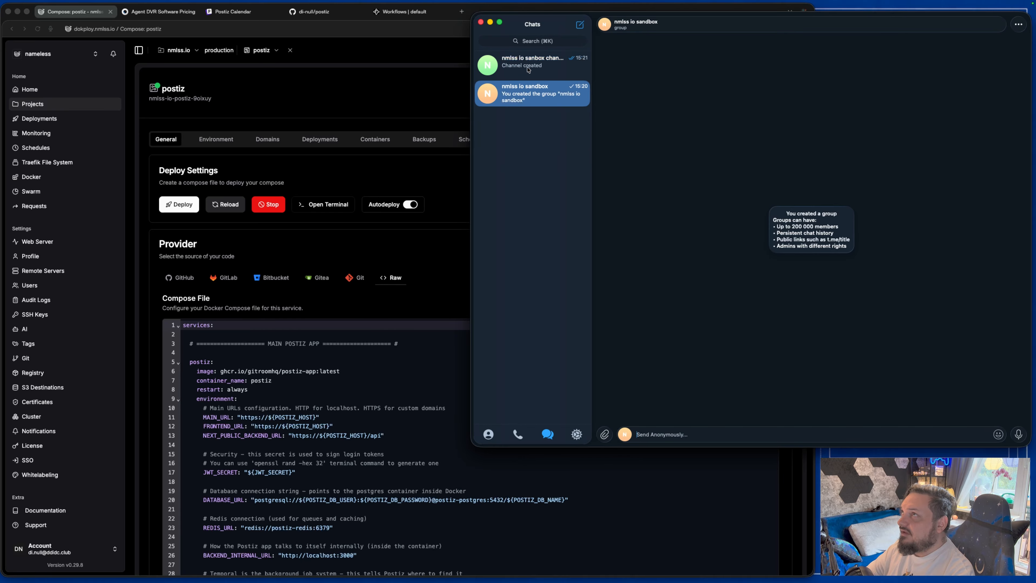
pyautogui.click(530, 71)
pyautogui.click(528, 106)
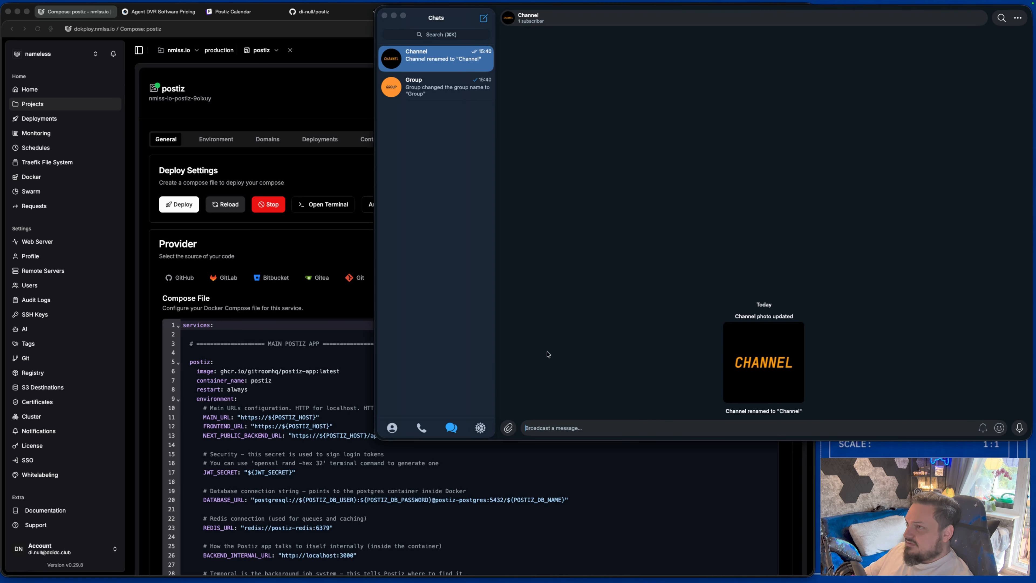
pyautogui.click(555, 428)
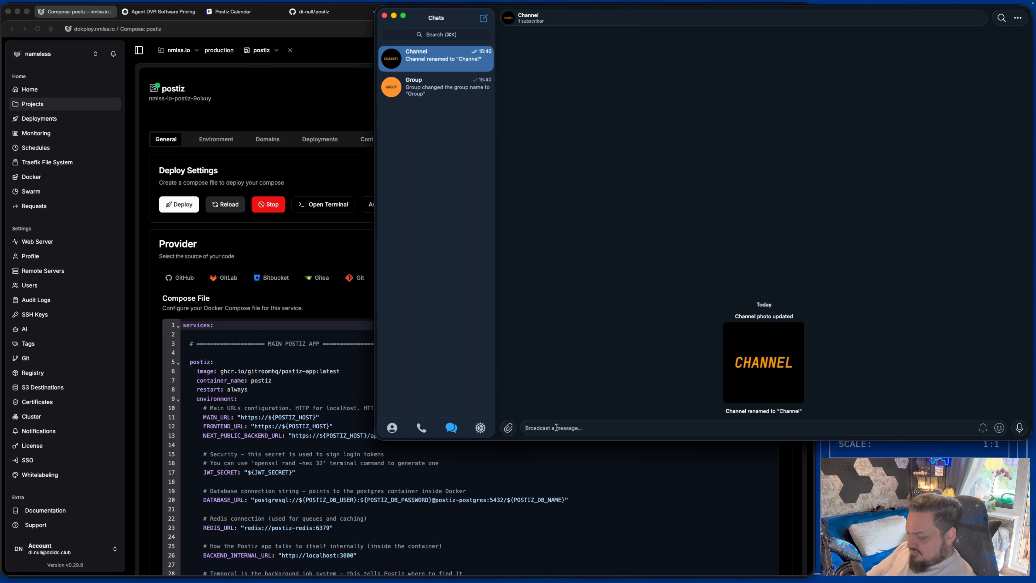
pyautogui.write('Chec')
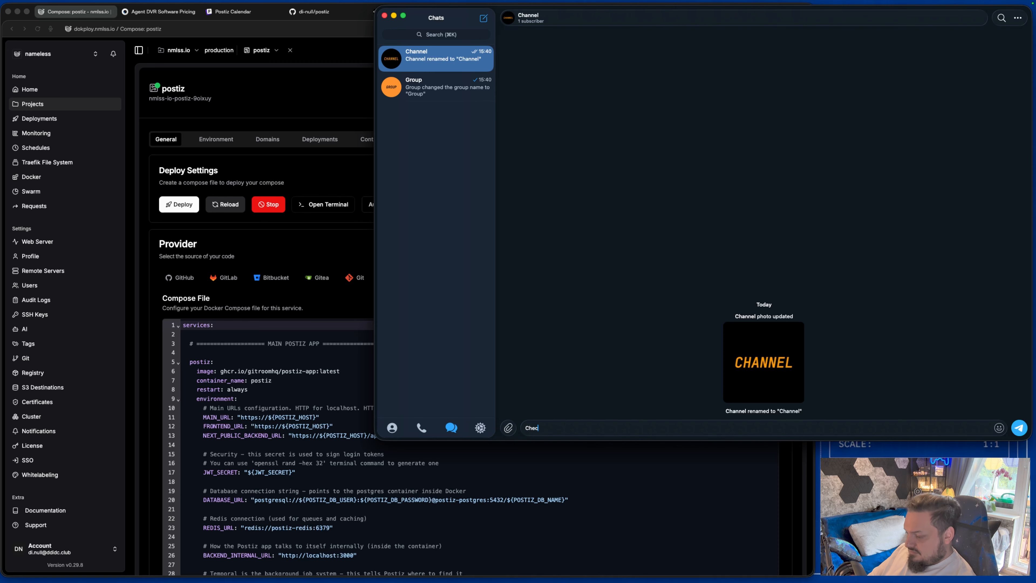
pyautogui.write('k out my n')
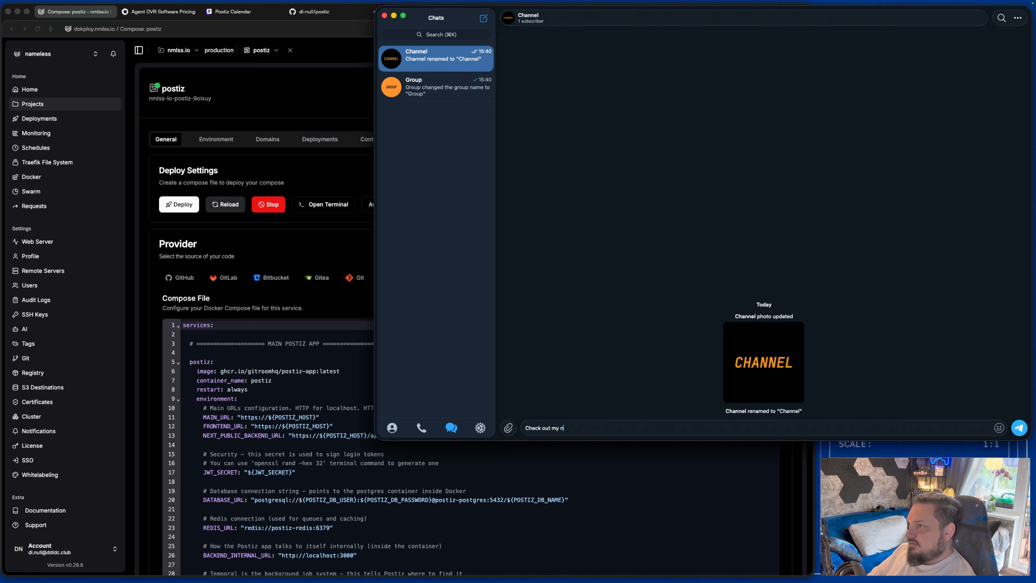
pyautogui.write('ew video')
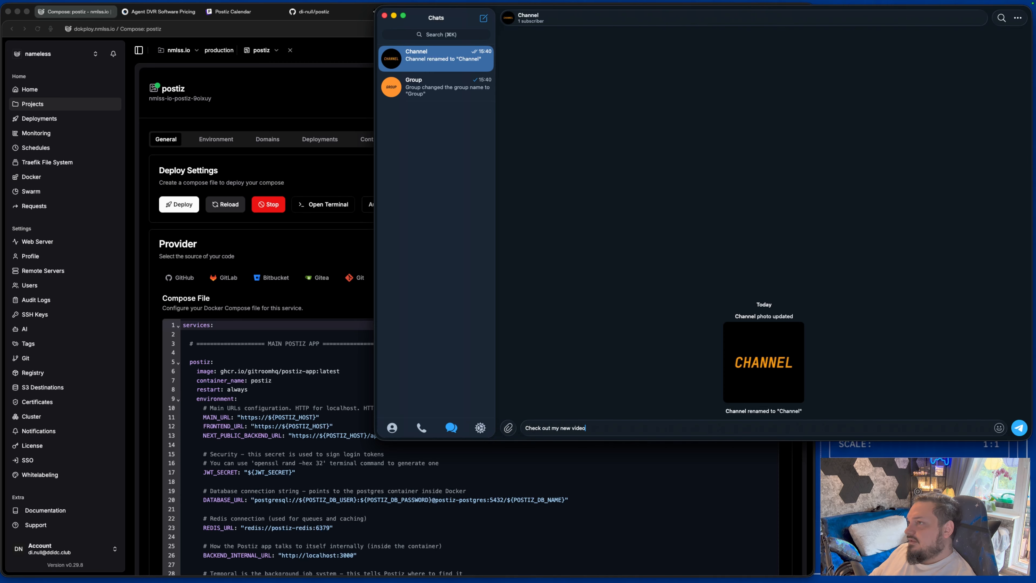
pyautogui.write('!')
pyautogui.hotkey('shift', 'Return')
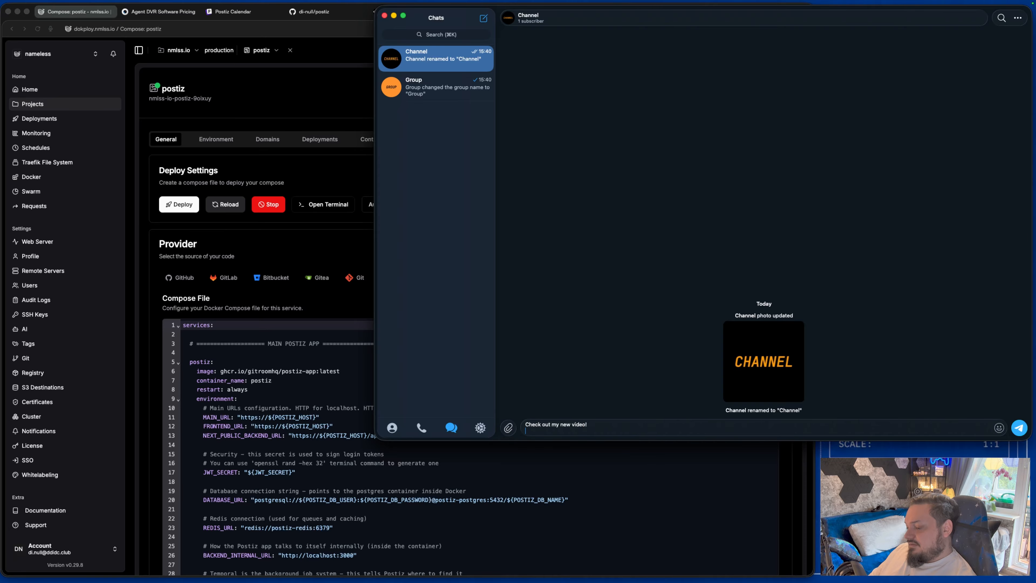
pyautogui.write('https://youtu.be/KOmREFqdWKE?si=eTqk-JUtytpYc-e_')
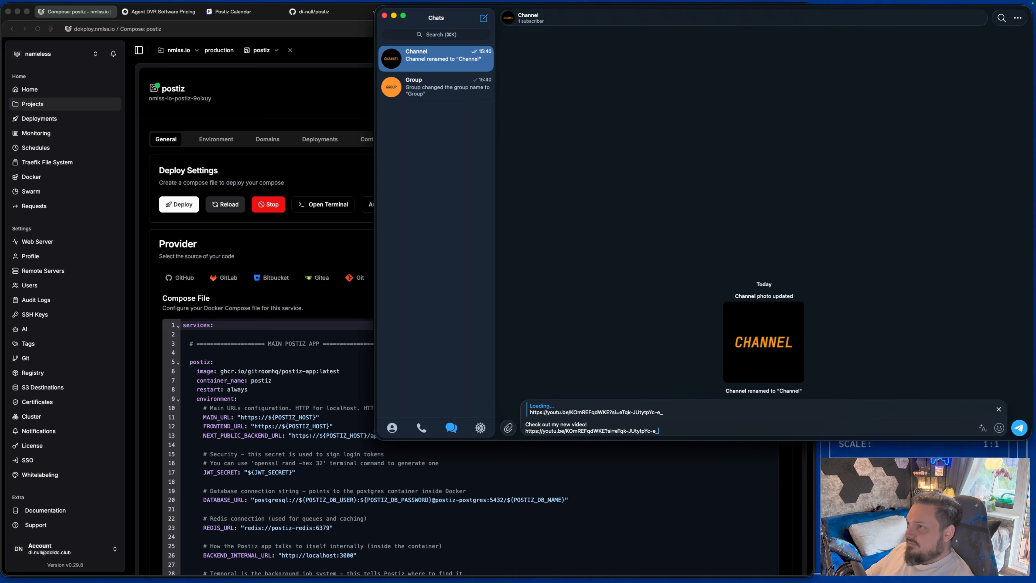
pyautogui.press('Return')
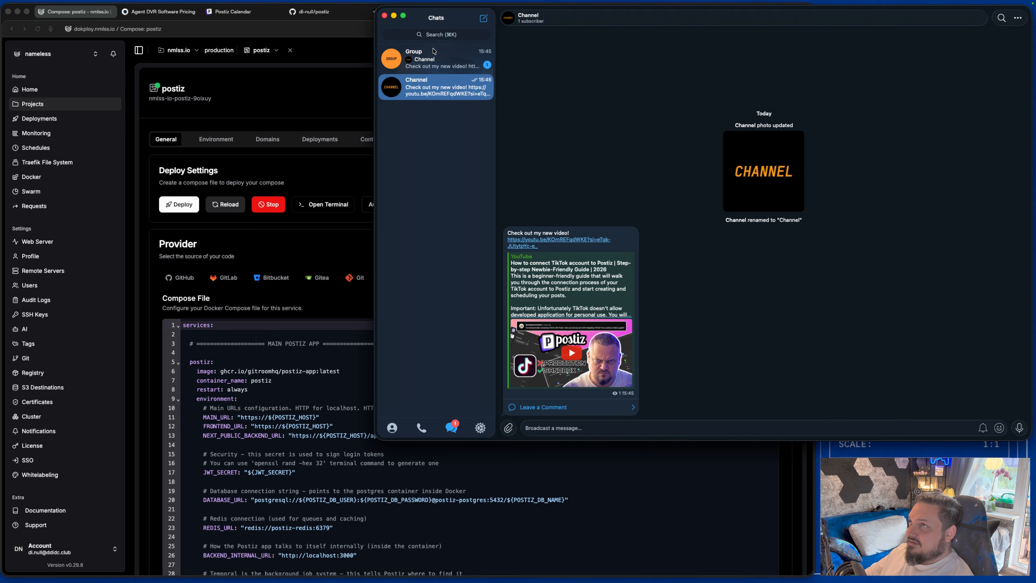
# Check the group chat for the forwarded post, then open the video post's comments thread.
pyautogui.click(453, 58)
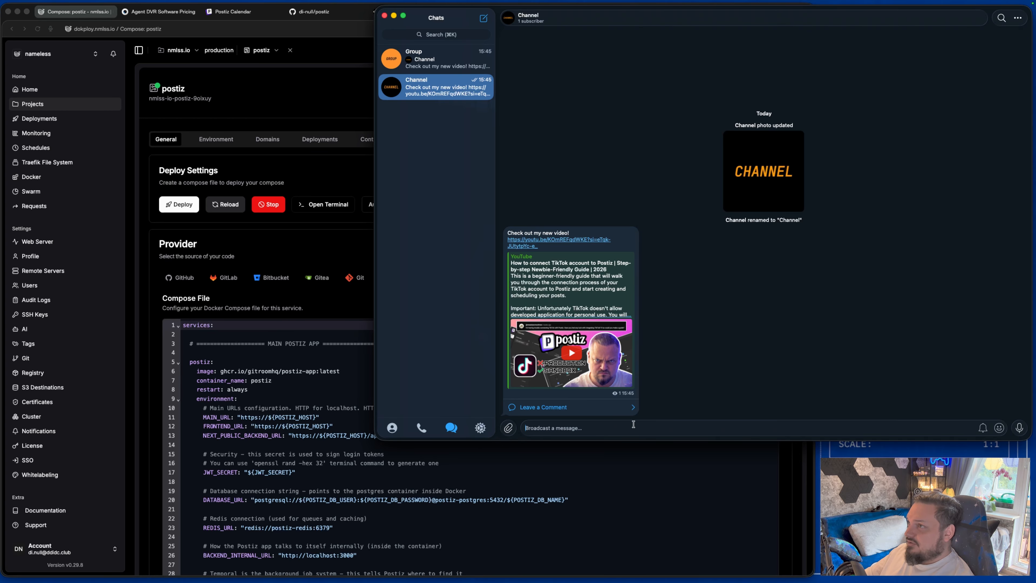
pyautogui.click(546, 407)
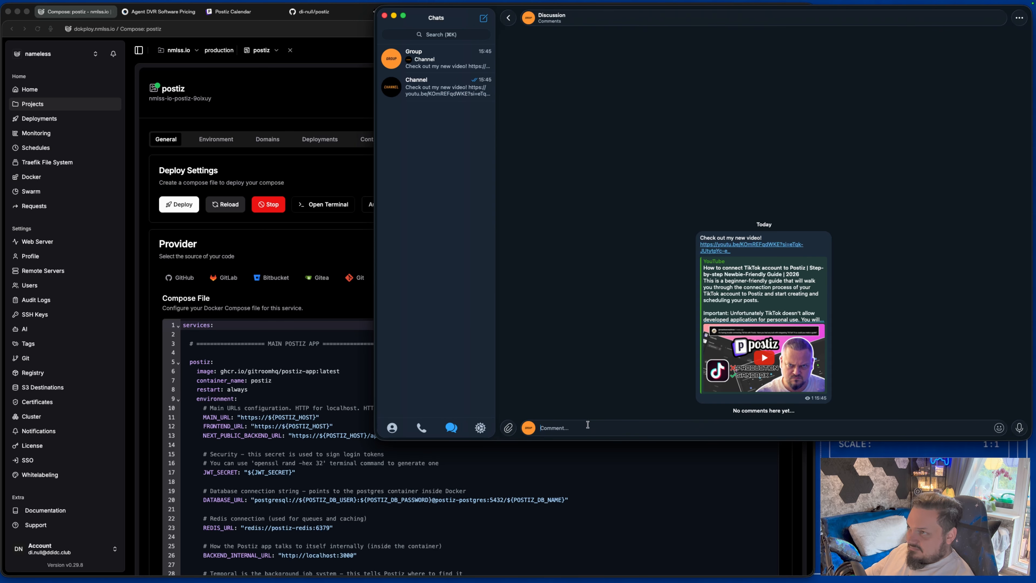
# Comment 'Omg. You are ugly :D' on the video post and view it in the group chat.
pyautogui.write('Omg')
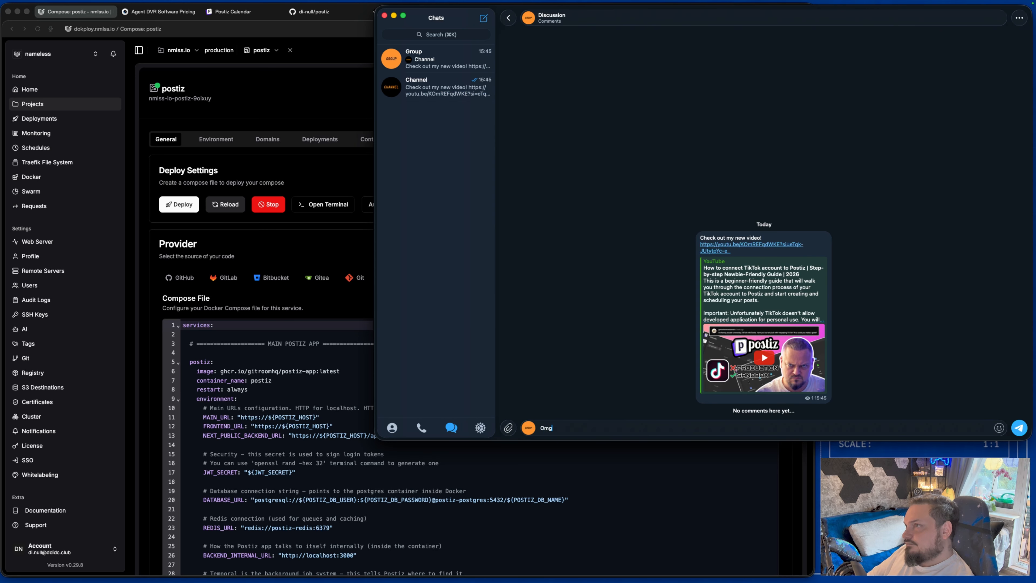
pyautogui.write('. Yo')
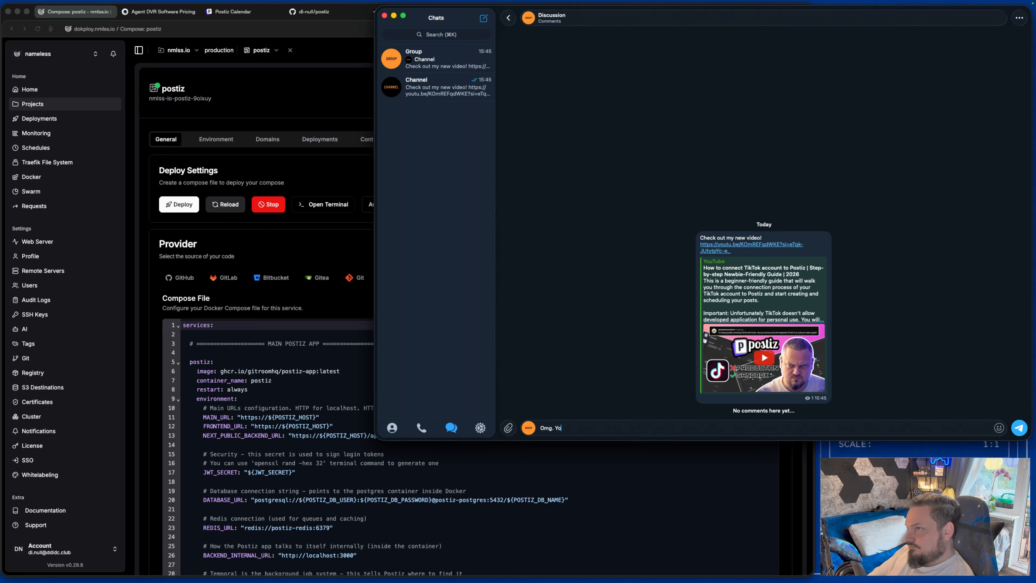
pyautogui.write('u are ugly')
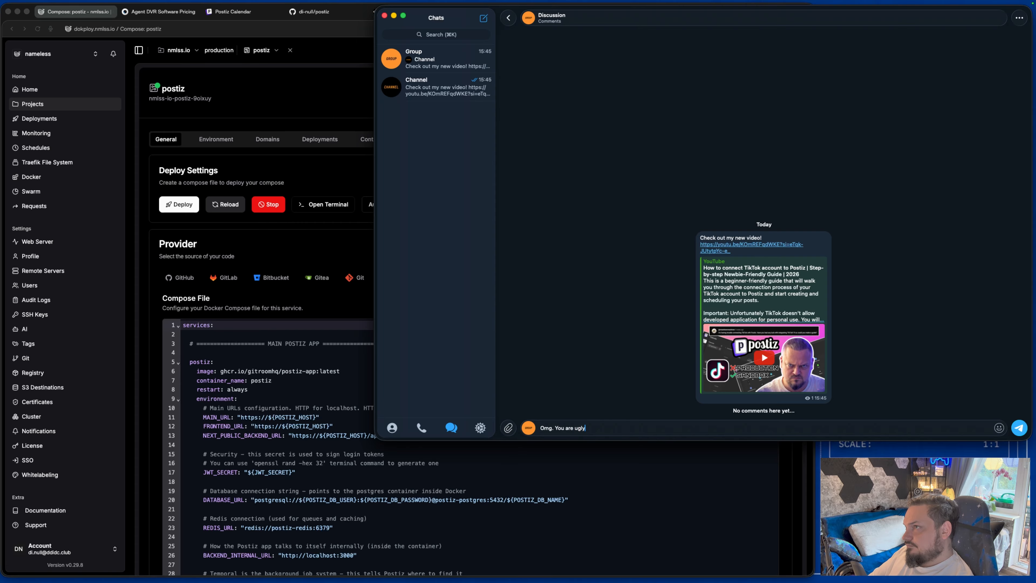
pyautogui.write(' :D')
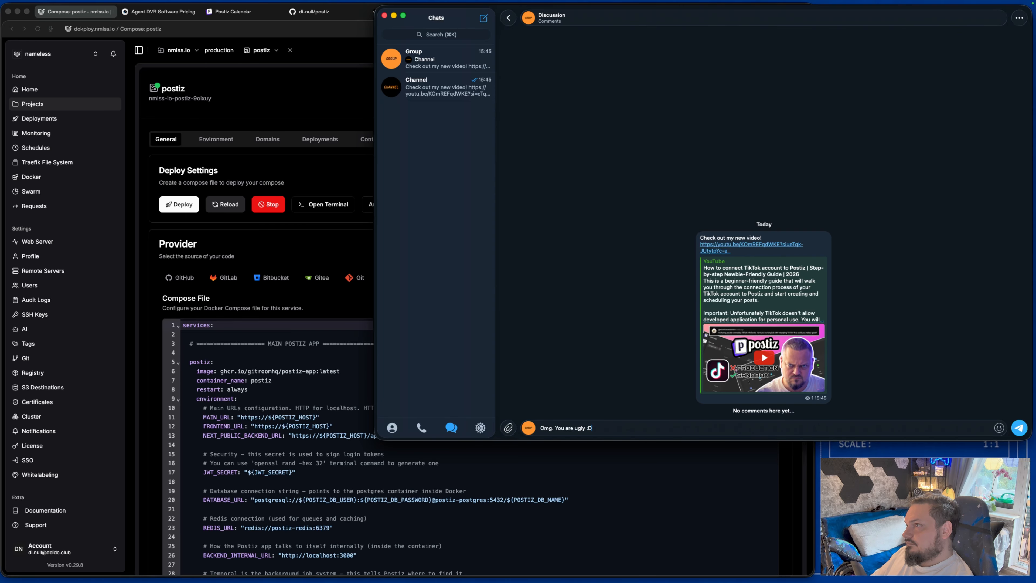
pyautogui.press('Return')
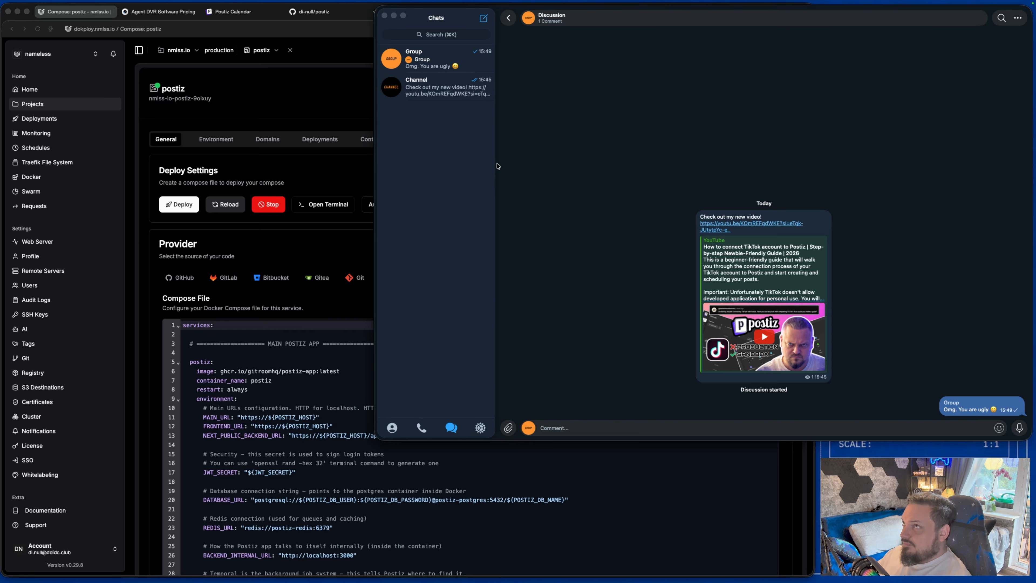
pyautogui.click(440, 68)
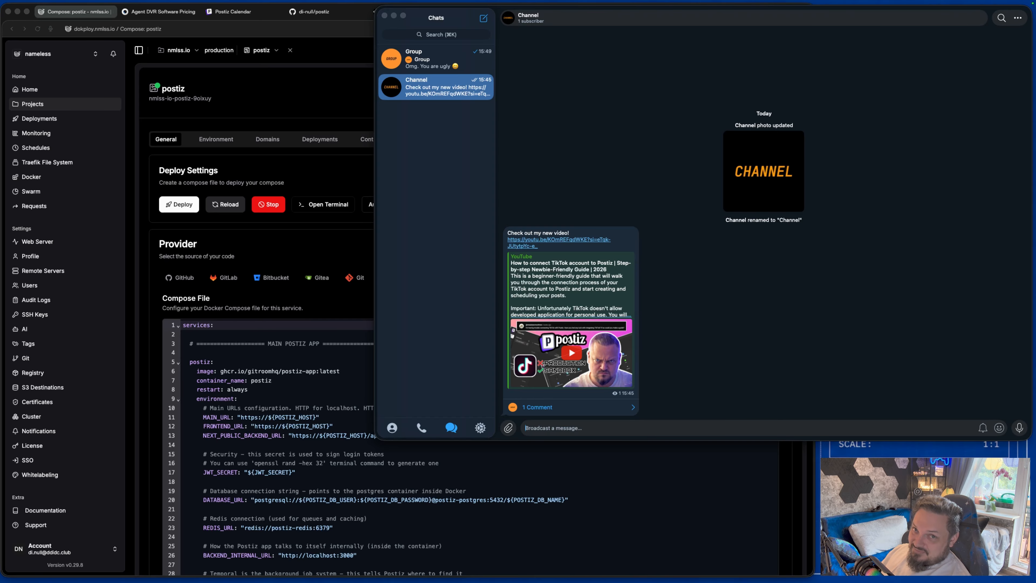
# Find and start BotFather, then begin creating a new bot named 'Bot' in its app.
pyautogui.click(445, 35)
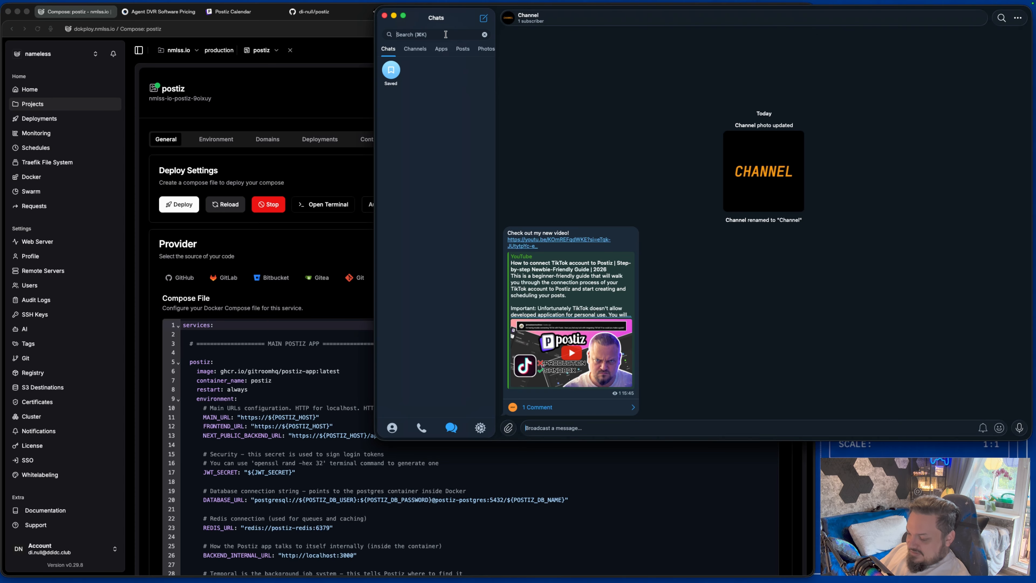
pyautogui.write('BotFather')
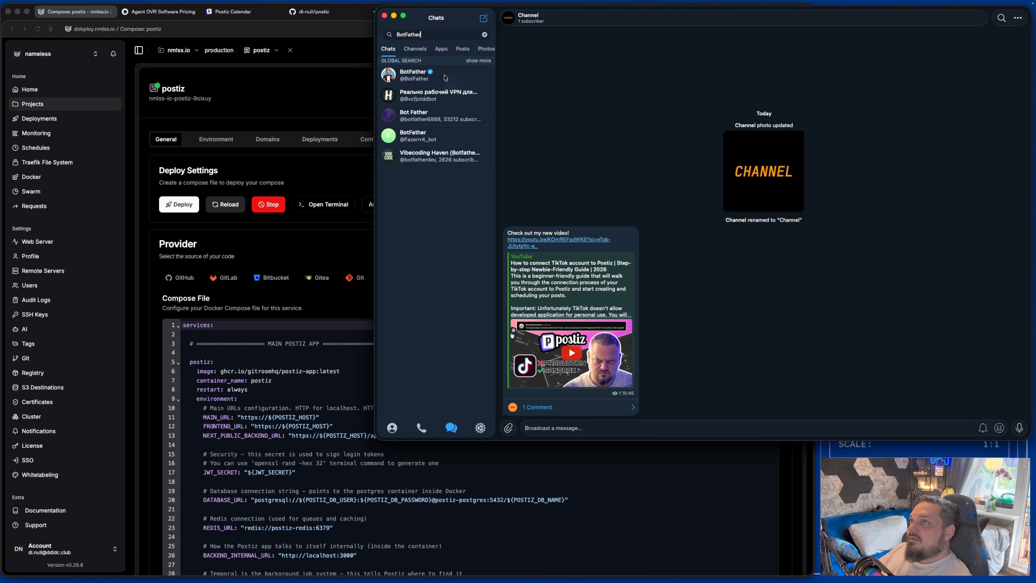
pyautogui.click(419, 72)
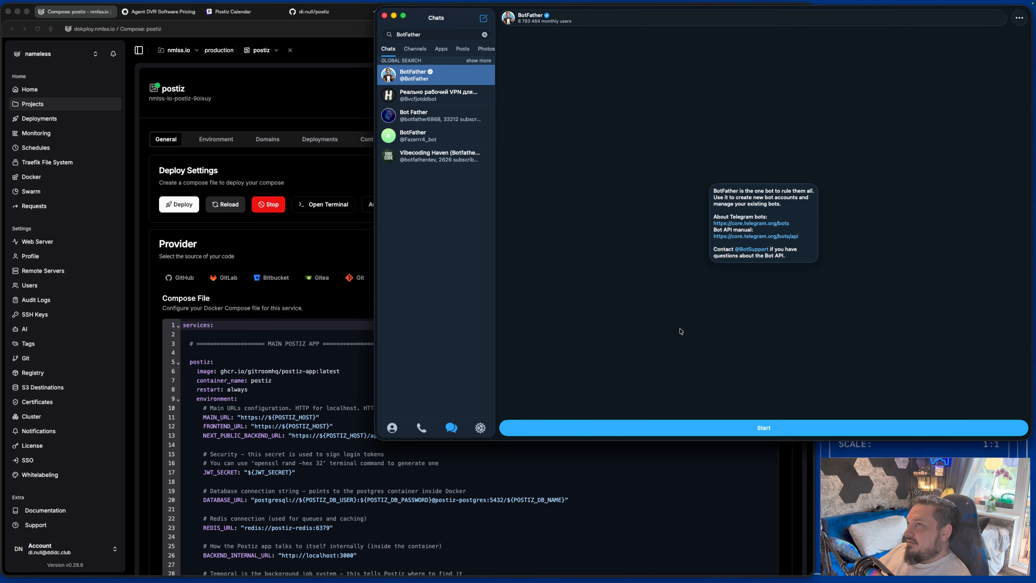
pyautogui.click(723, 427)
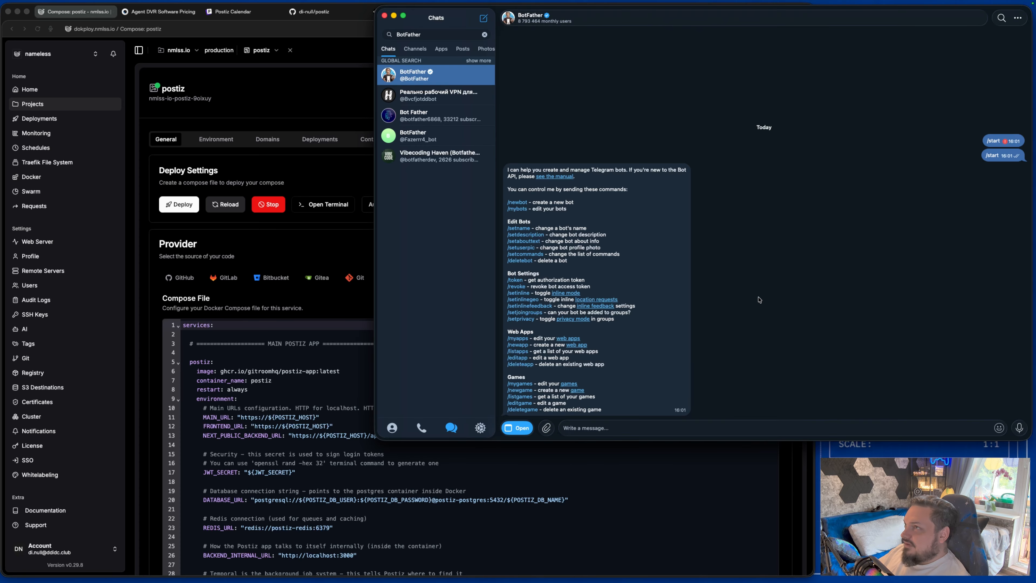
pyautogui.click(522, 429)
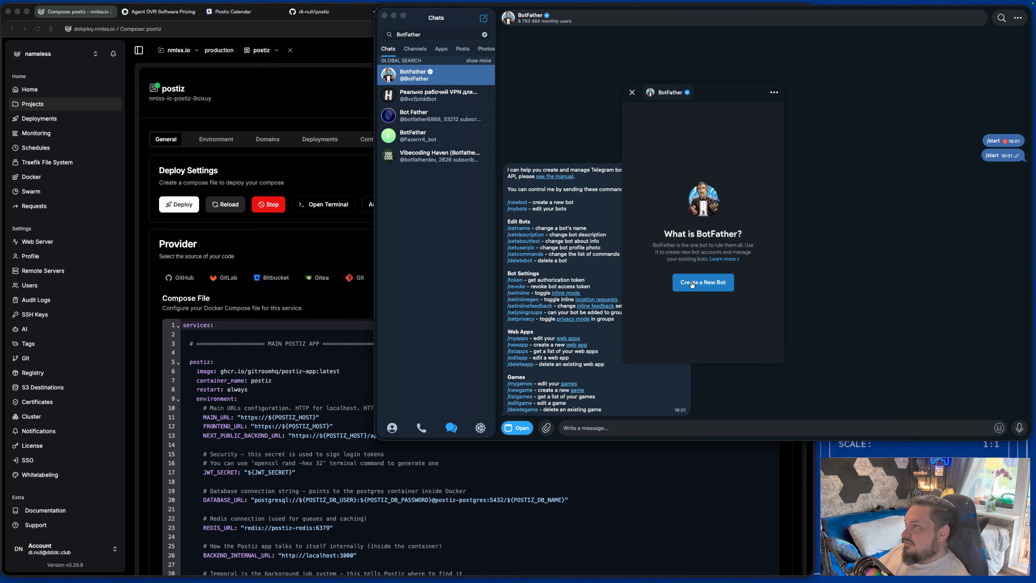
pyautogui.click(706, 284)
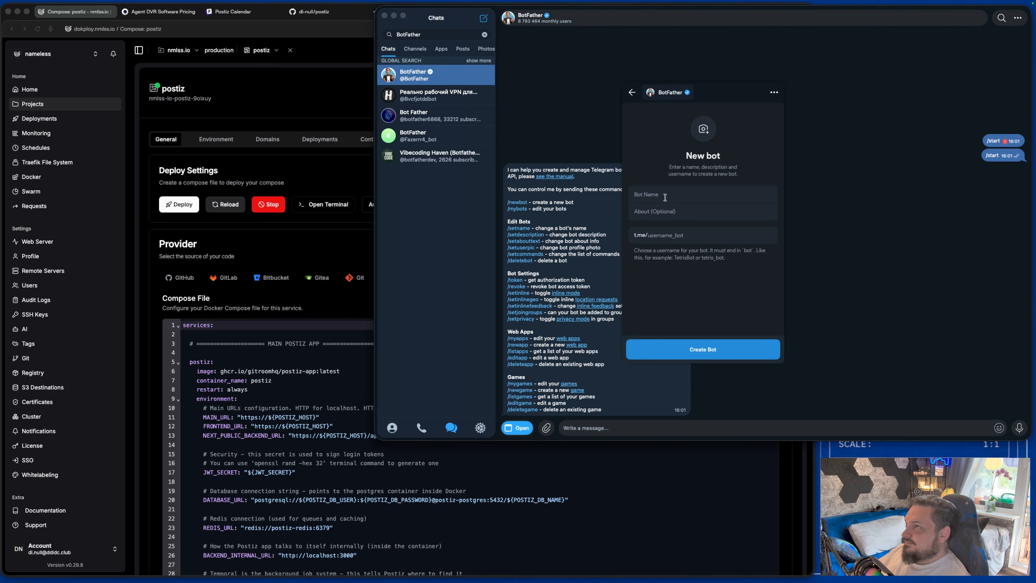
pyautogui.write('Bot')
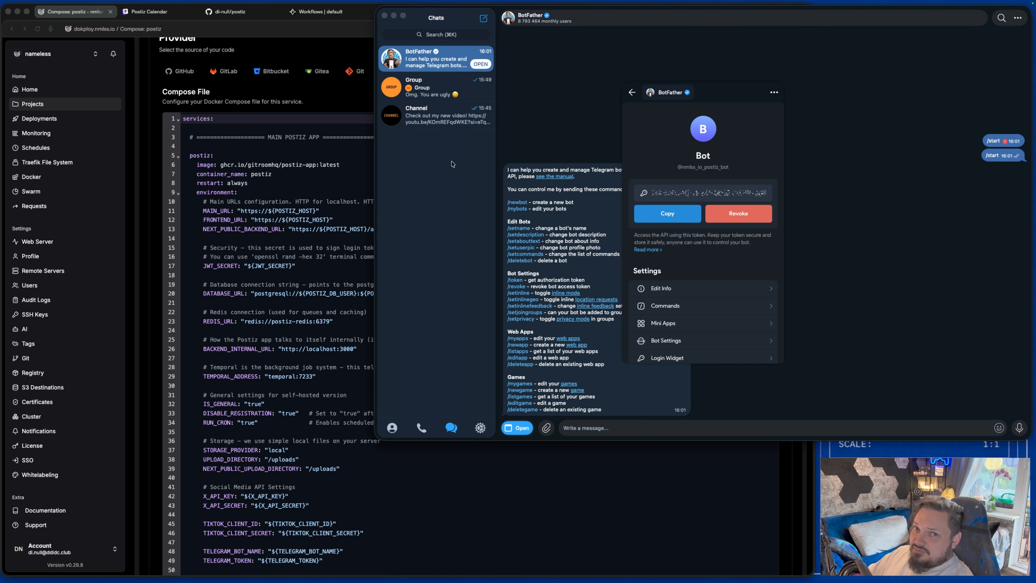
# Add the new bot as a channel administrator by pasting its username into the admin search.
pyautogui.click(438, 122)
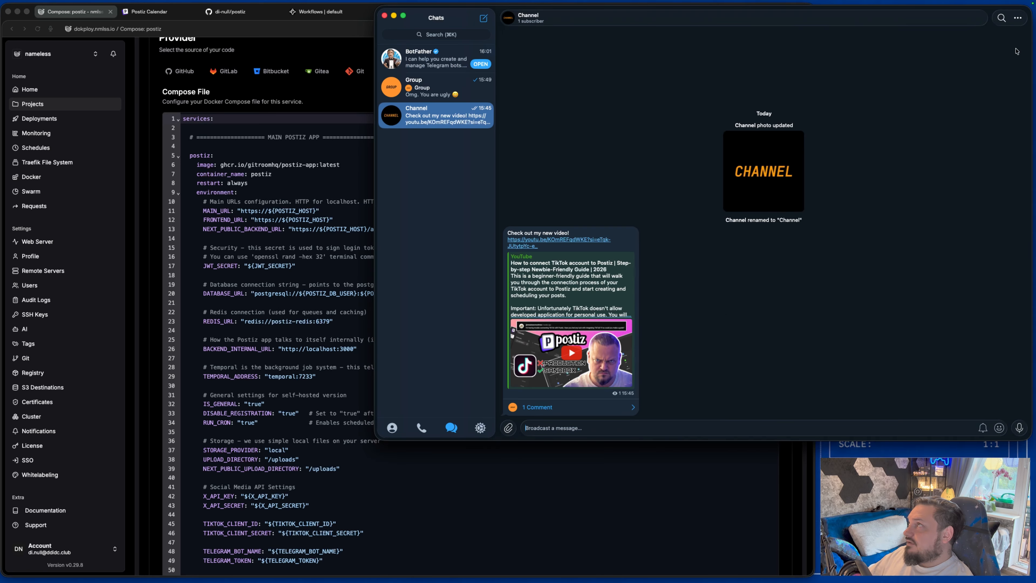
pyautogui.click(916, 20)
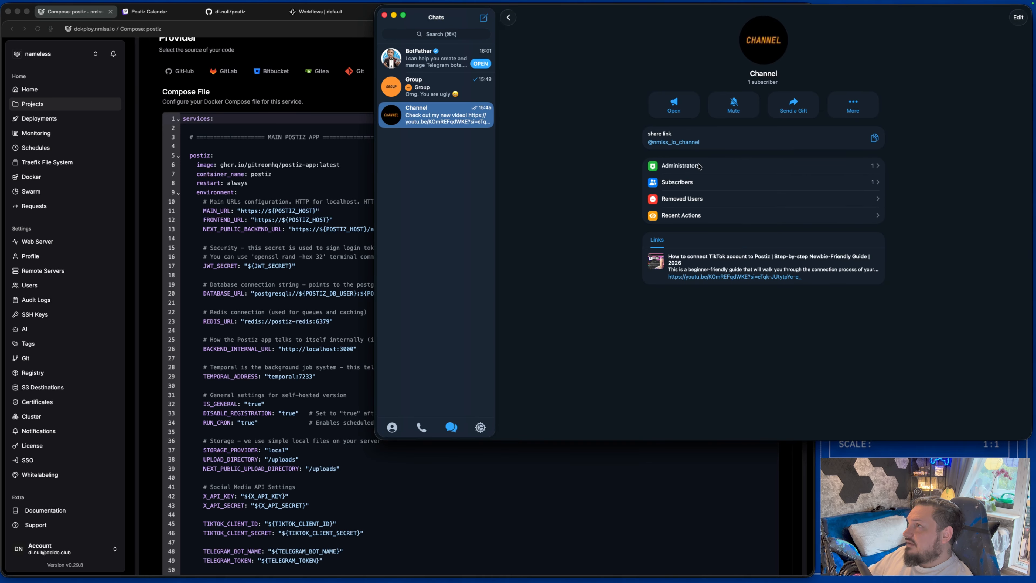
pyautogui.click(699, 166)
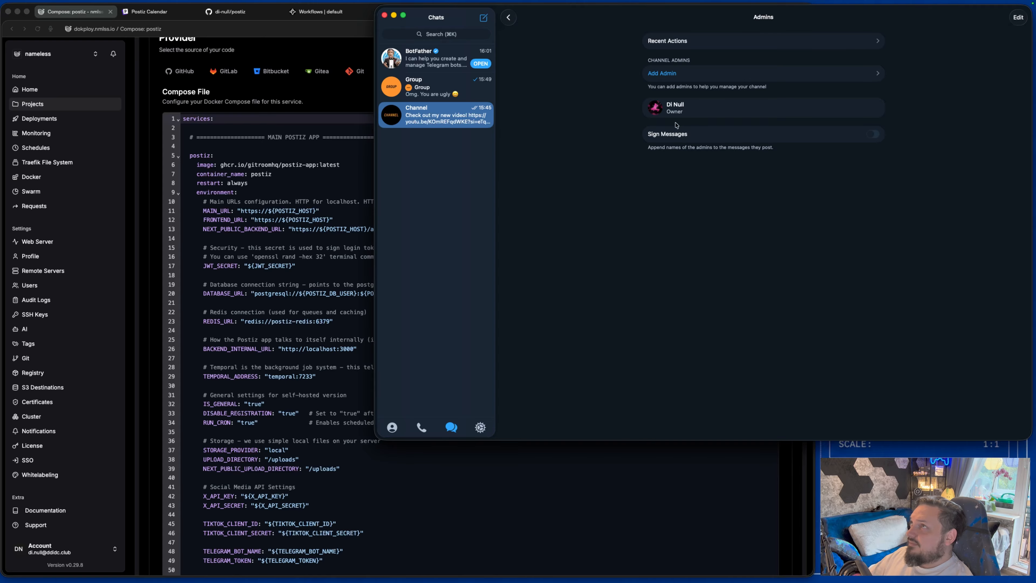
pyautogui.click(666, 77)
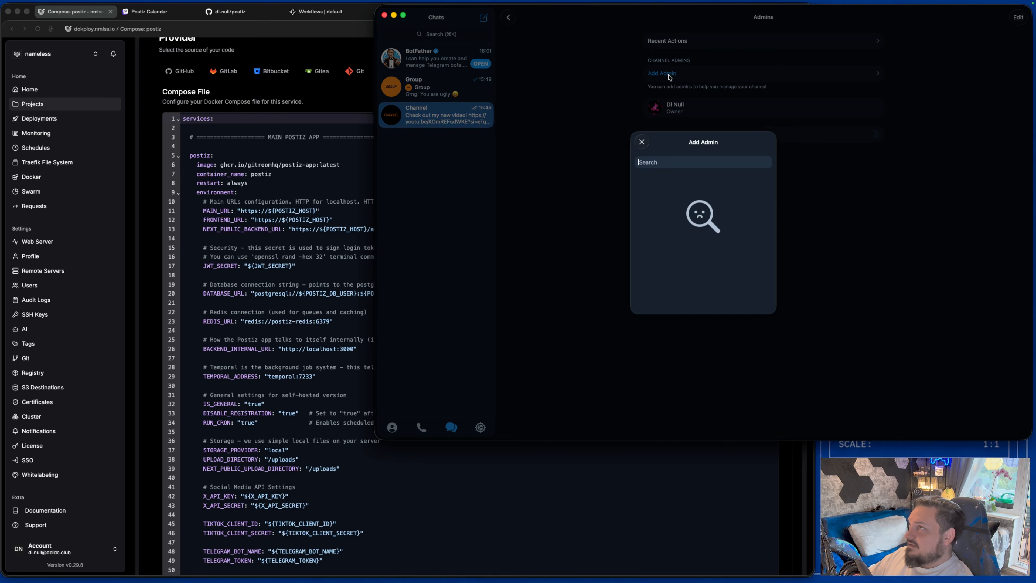
pyautogui.write('nmlss_io_postiz_bot')
pyautogui.click(678, 189)
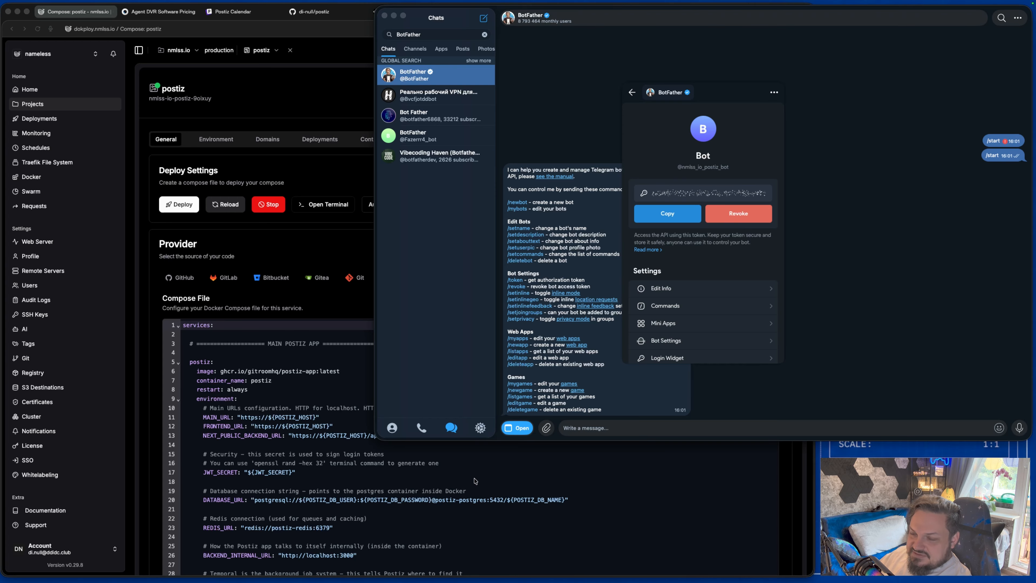
pyautogui.click(491, 481)
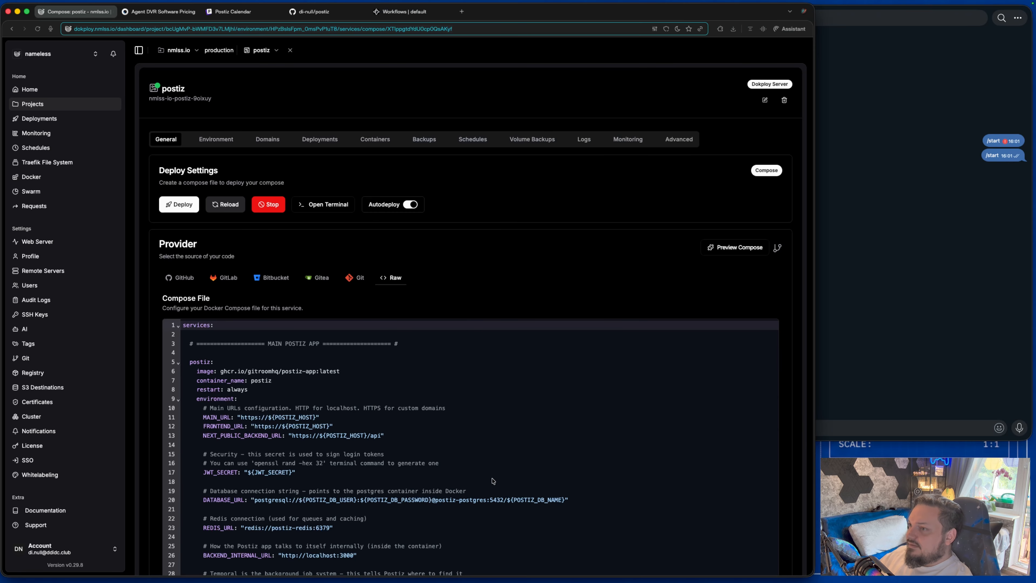
pyautogui.scroll(-5, 490, 481)
pyautogui.scroll(-6, 418, 521)
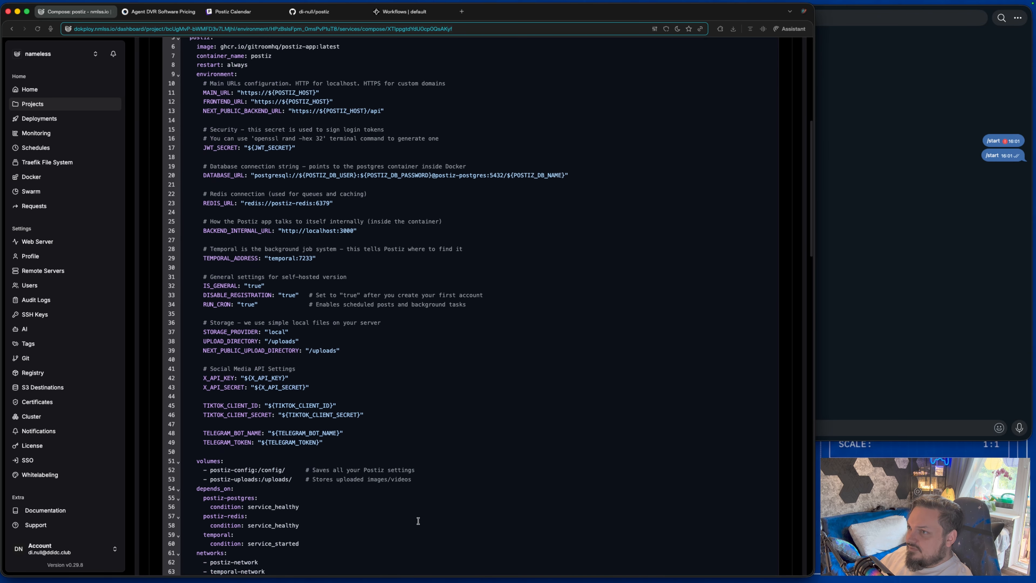
pyautogui.moveTo(324, 414); pyautogui.dragTo(158, 407)
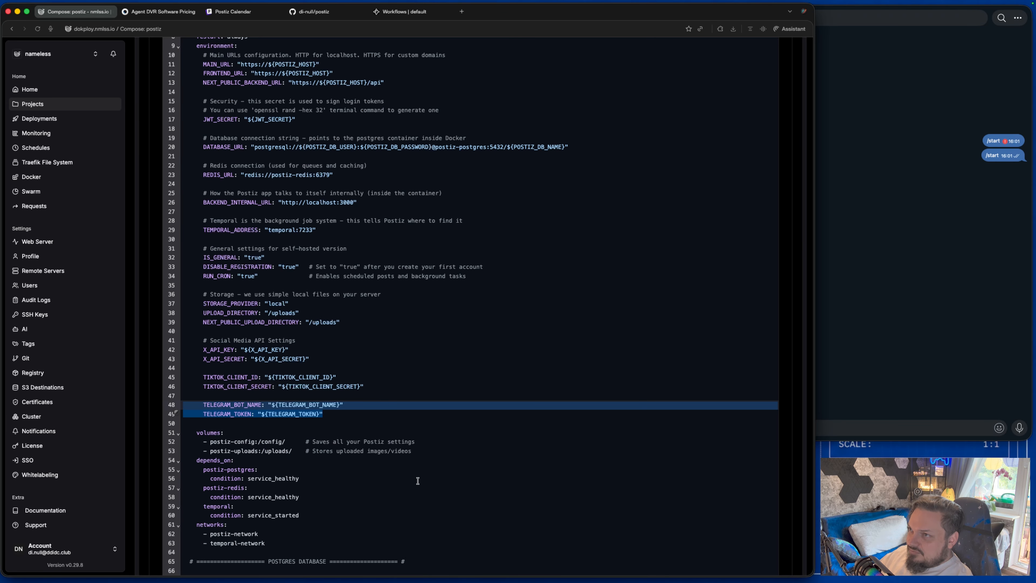
pyautogui.click(238, 415)
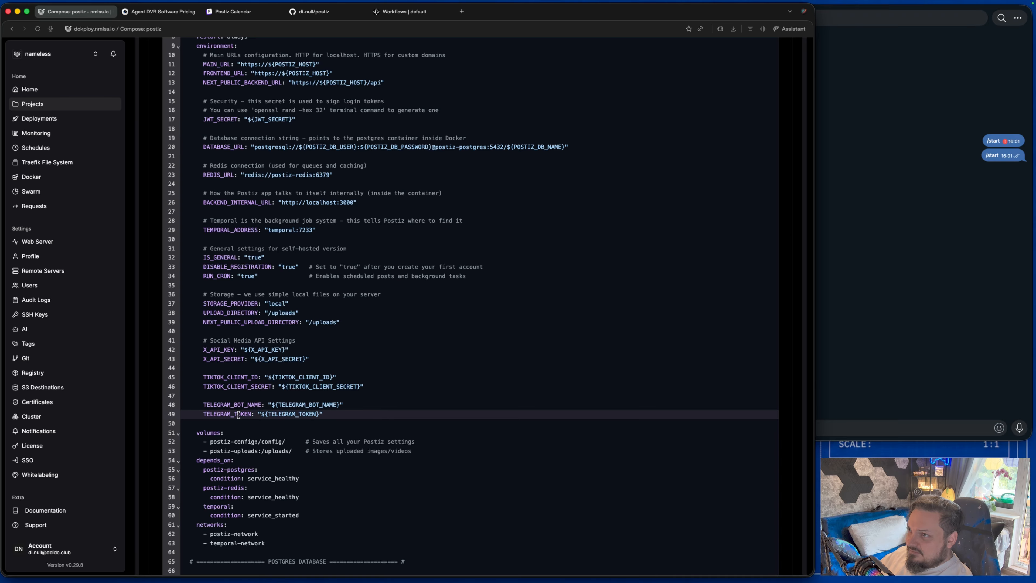
pyautogui.click(335, 416)
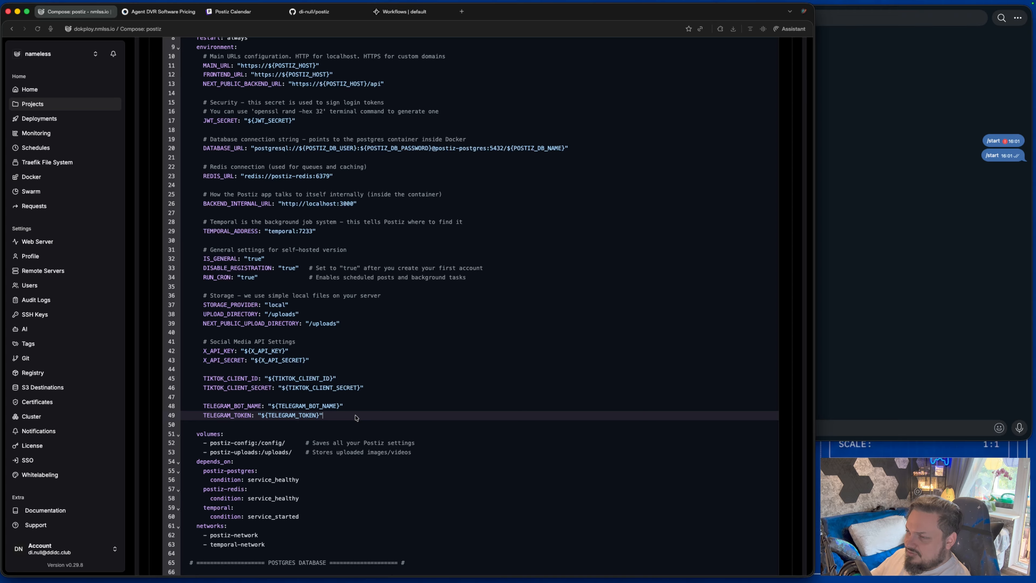
pyautogui.press('super+Tab')
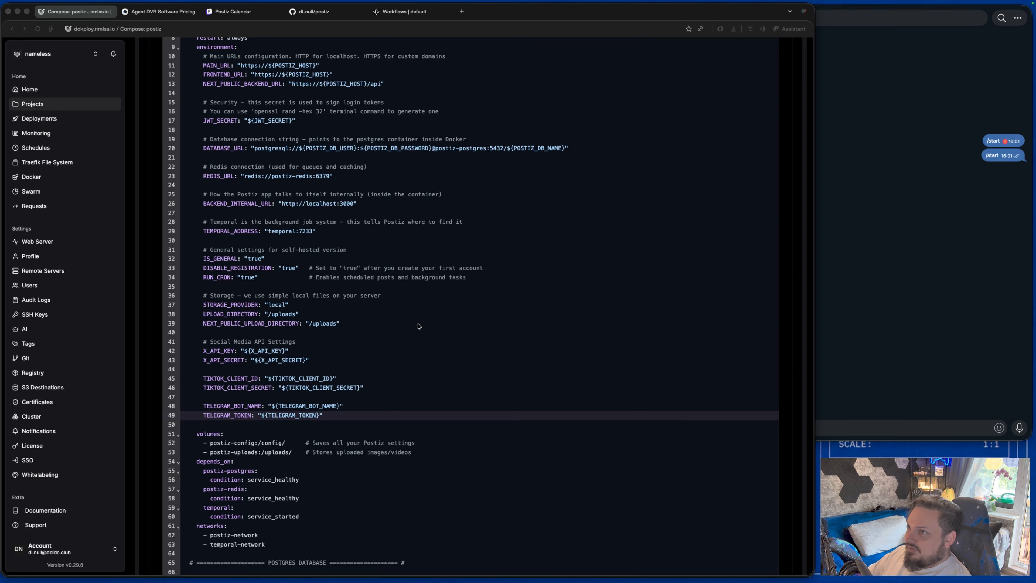
pyautogui.scroll(8, 355, 395)
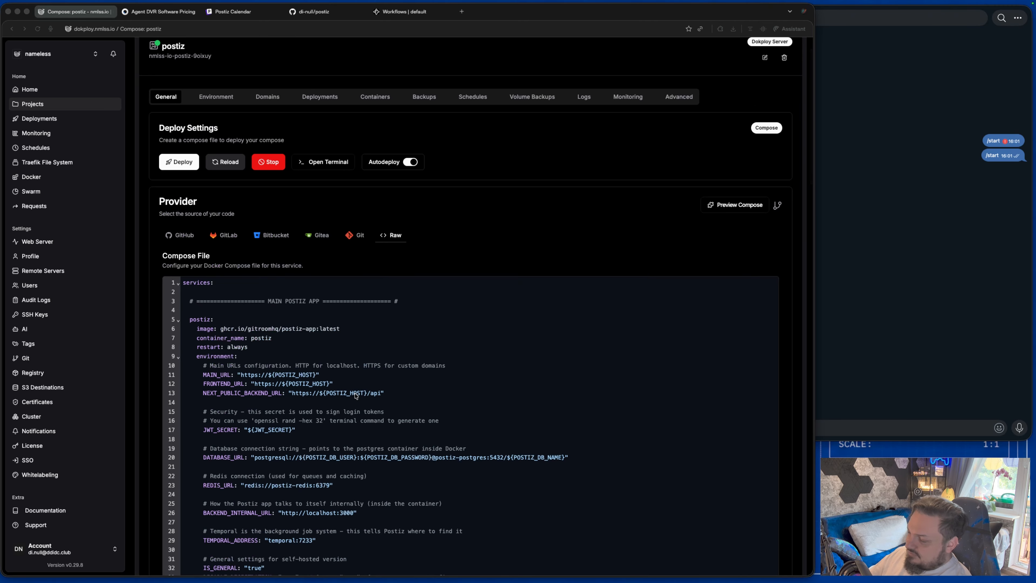
pyautogui.scroll(1, 355, 395)
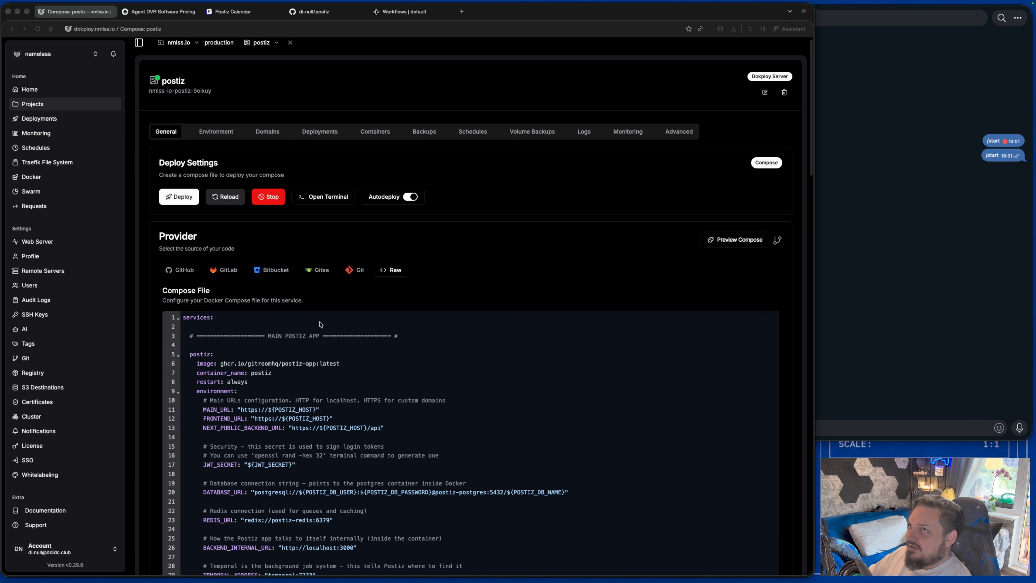
# Replace the TELEGRAM_TOKEN value in postiz's environment with the bot's API token copied from BotFather.
pyautogui.click(225, 135)
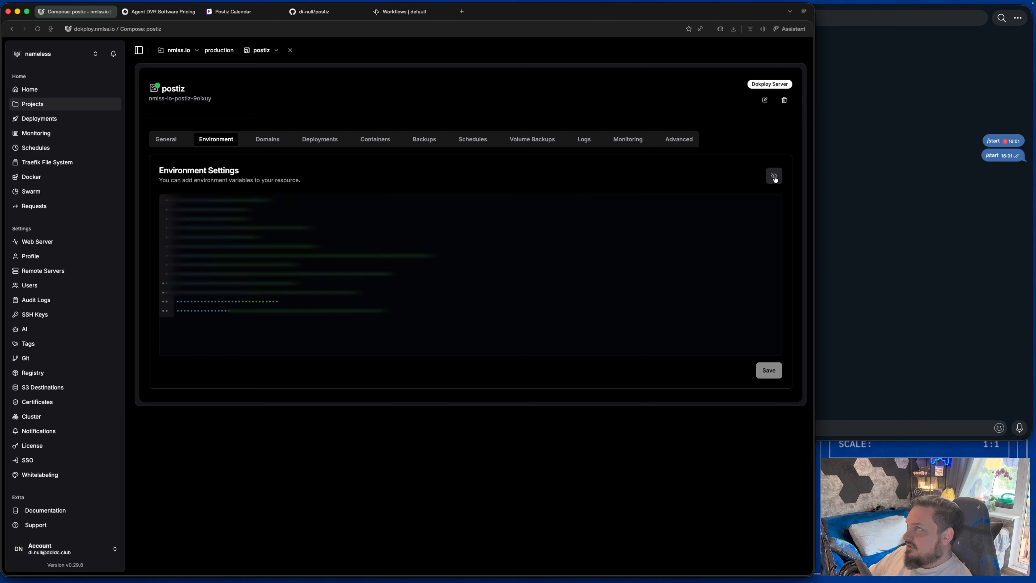
pyautogui.click(774, 175)
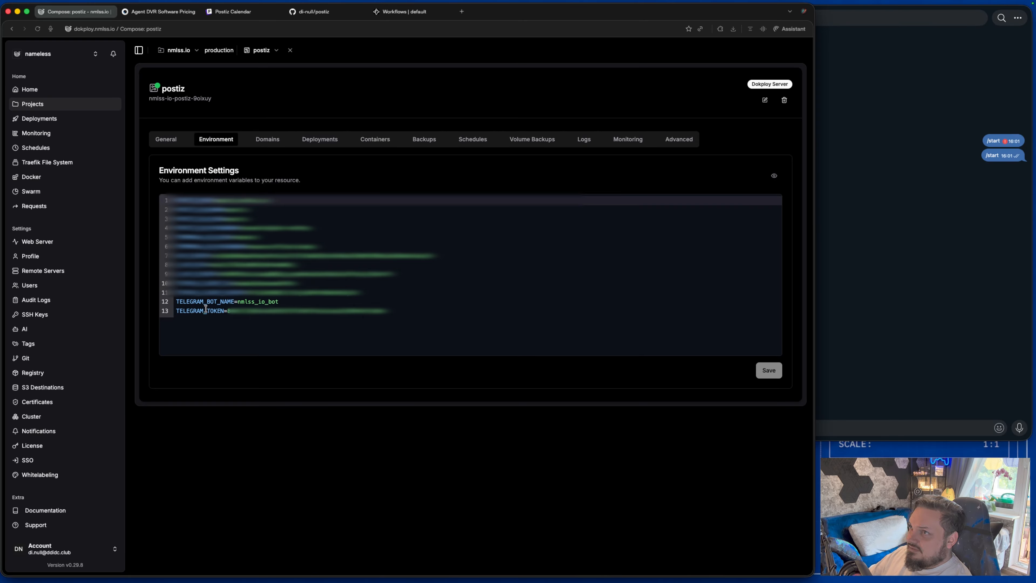
pyautogui.click(292, 301)
pyautogui.moveTo(292, 301); pyautogui.dragTo(176, 301)
pyautogui.moveTo(394, 311); pyautogui.dragTo(176, 311)
pyautogui.press('super+Tab')
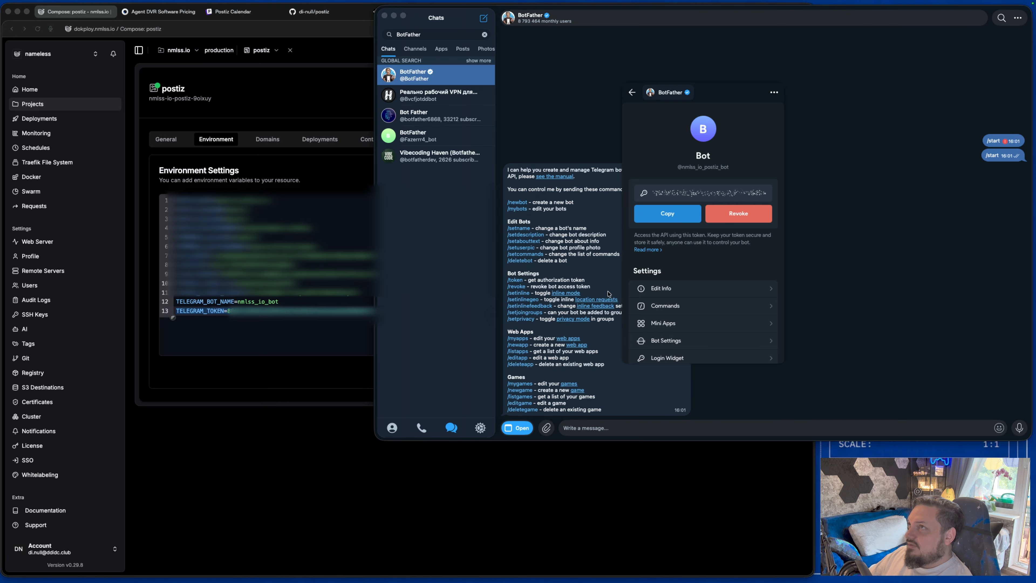
pyautogui.click(672, 215)
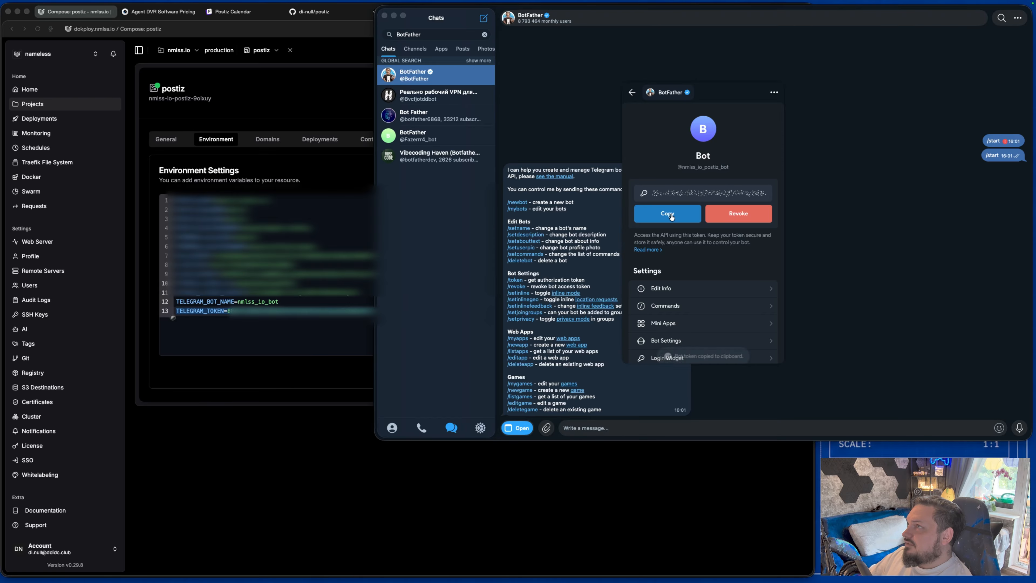
pyautogui.click(289, 416)
pyautogui.click(423, 313)
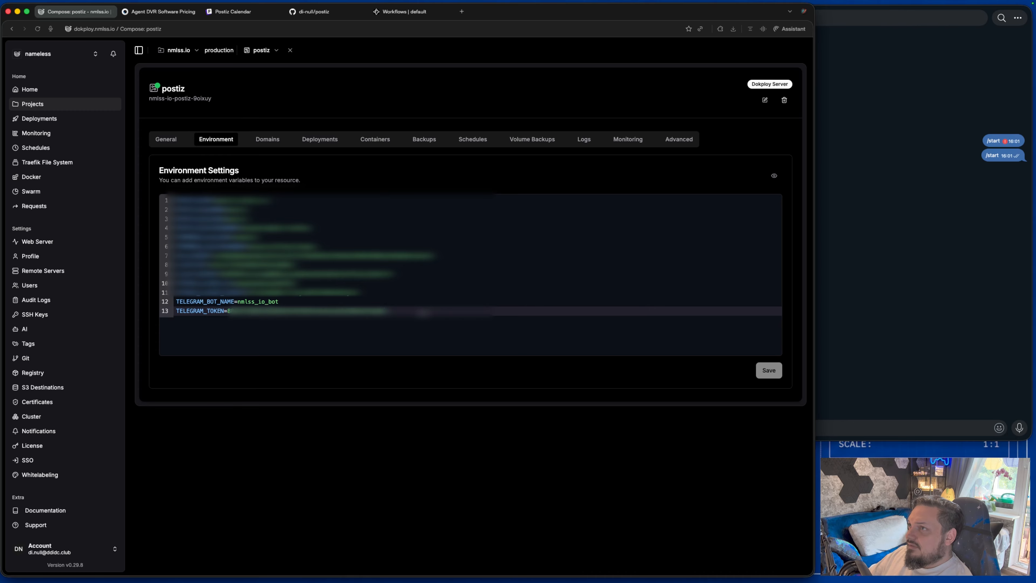
pyautogui.moveTo(436, 309); pyautogui.dragTo(228, 310)
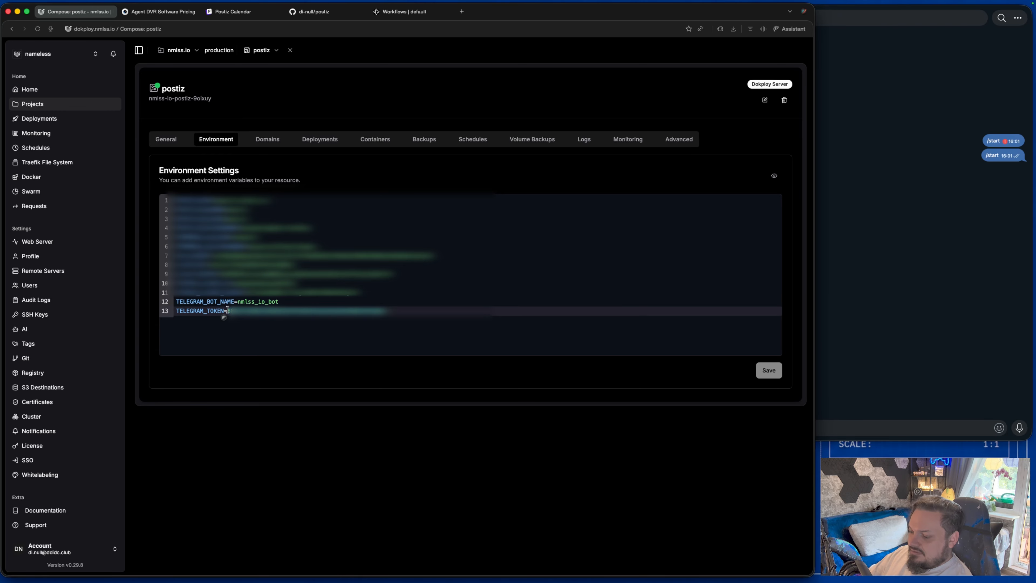
pyautogui.hotkey('ctrl', 'v')
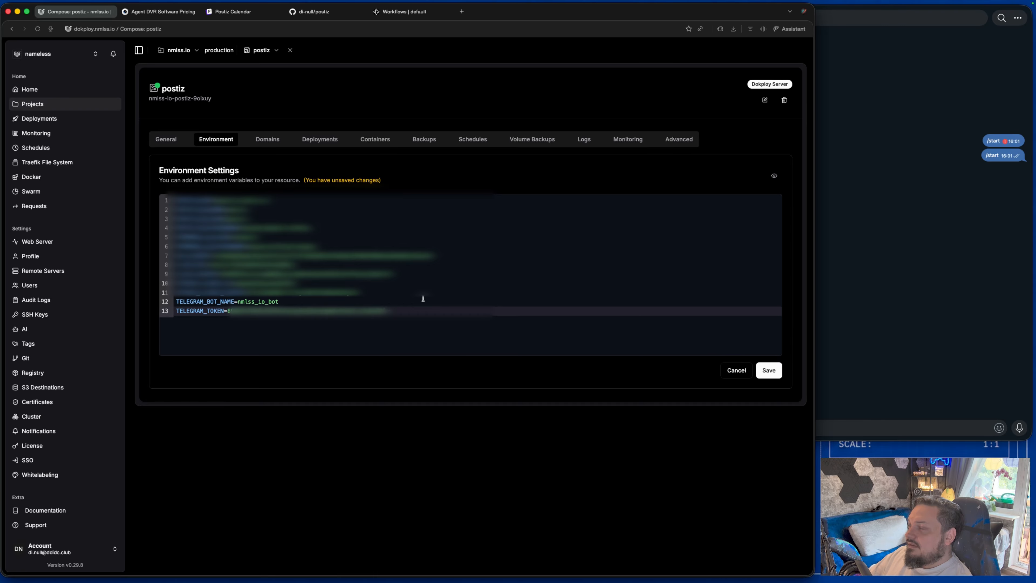
# Send /mybots to BotFather and open the postiz bot's options.
pyautogui.click(867, 301)
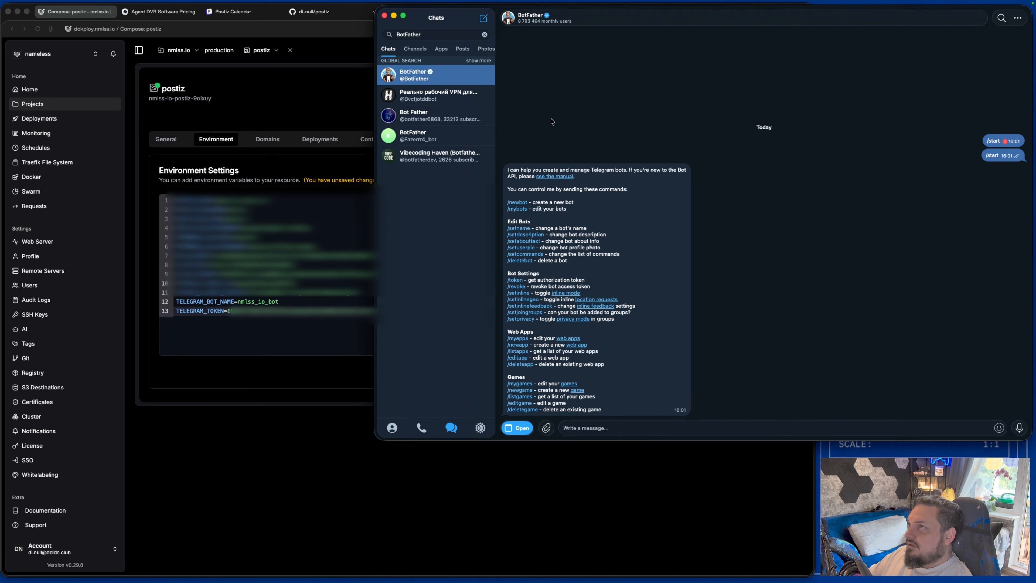
pyautogui.click(518, 209)
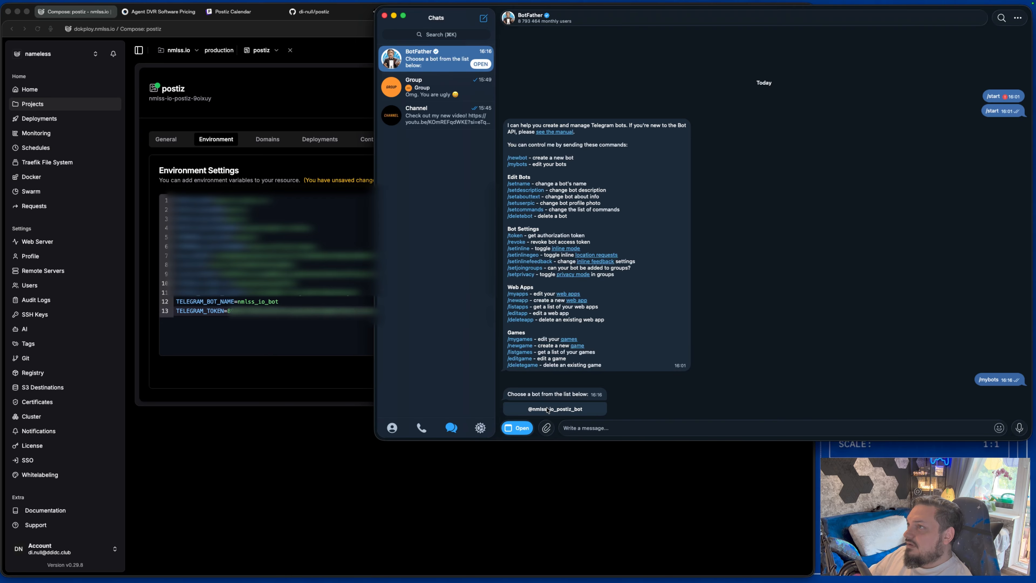
pyautogui.click(550, 410)
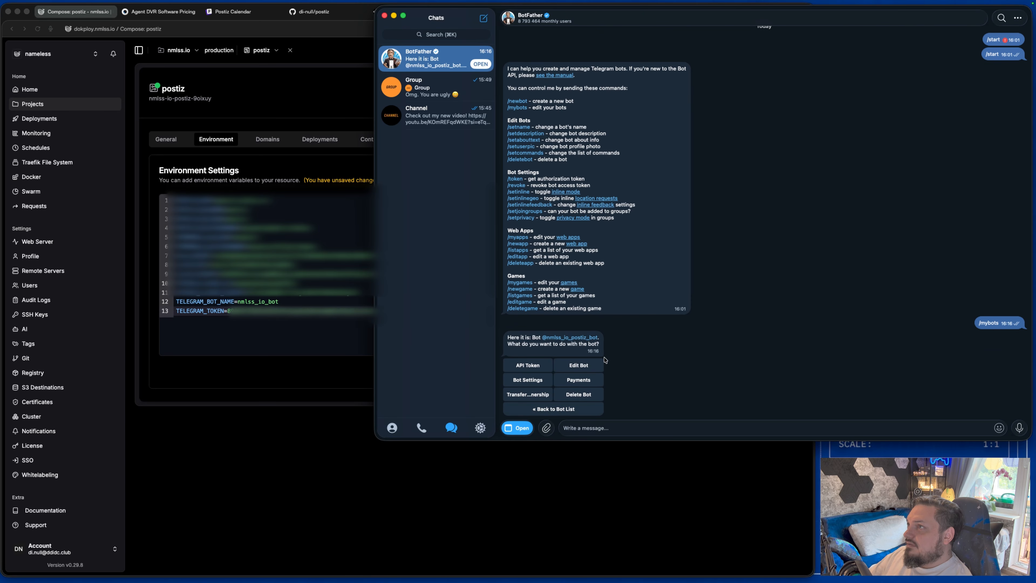
# Set TELEGRAM_BOT_NAME to nmiss_io_postiz_bot, copied from BotFather, and save the environment.
pyautogui.doubleClick(545, 338)
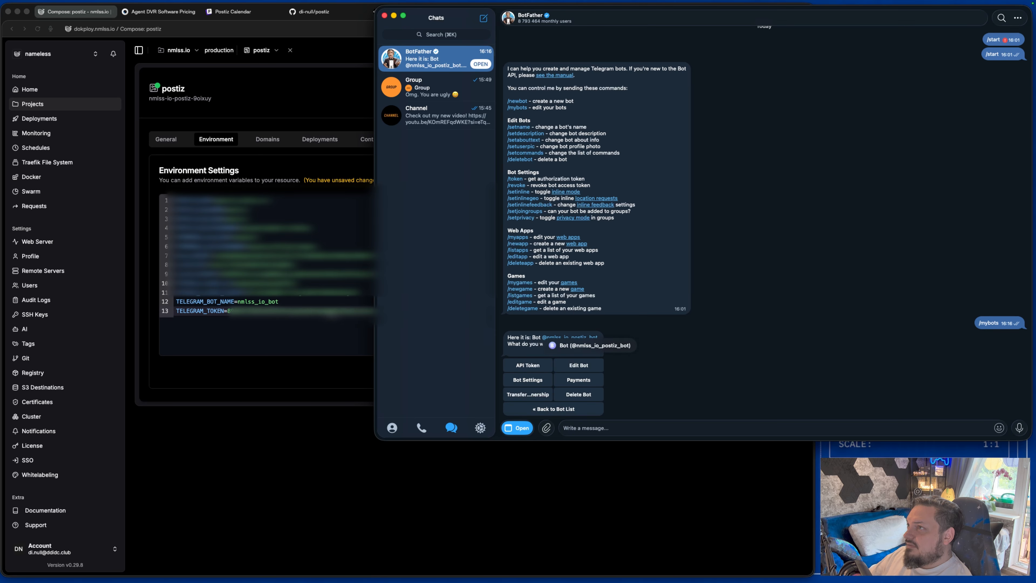
pyautogui.click(284, 305)
pyautogui.click(288, 302)
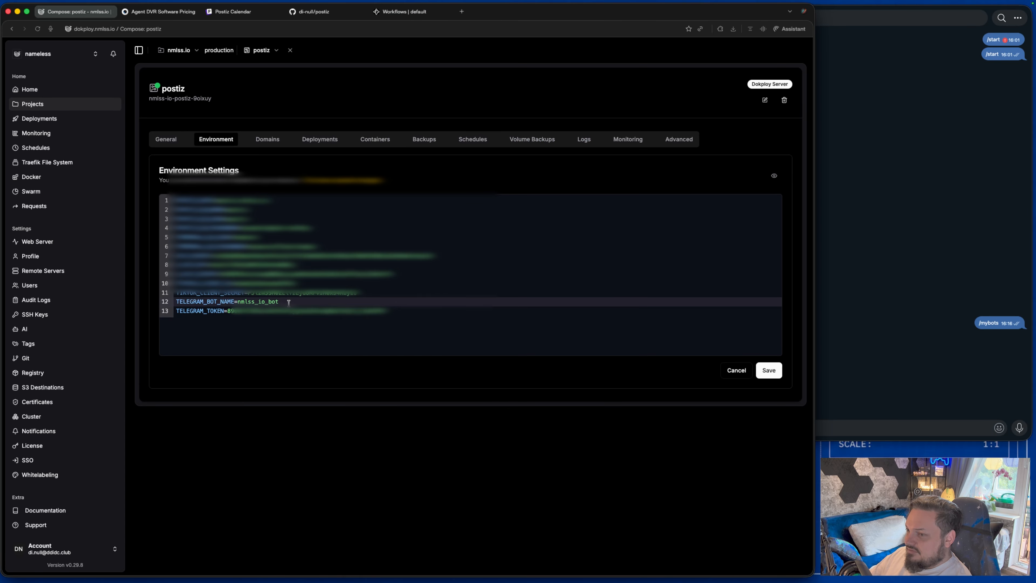
pyautogui.moveTo(289, 302); pyautogui.dragTo(240, 301)
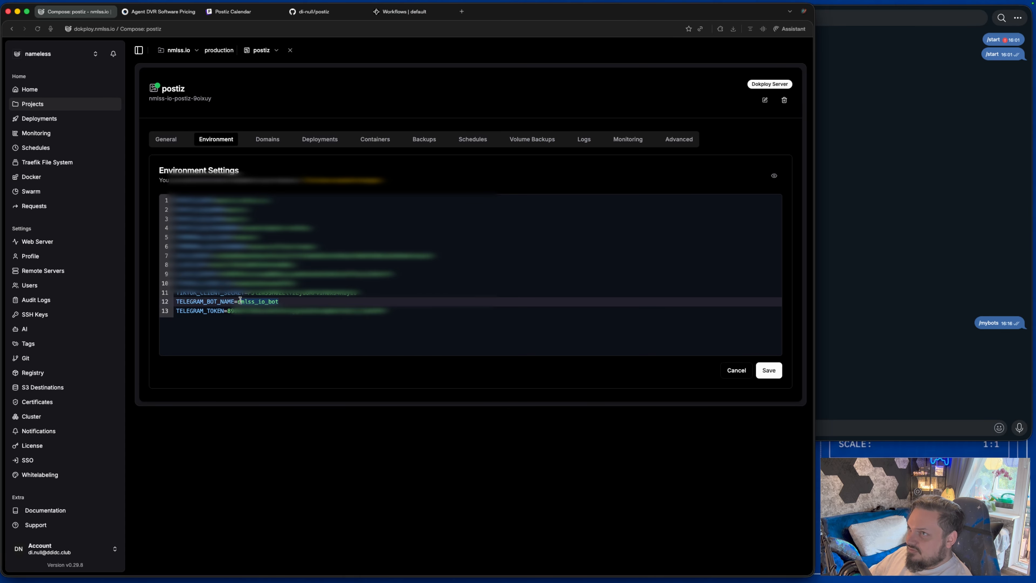
pyautogui.press('super+v')
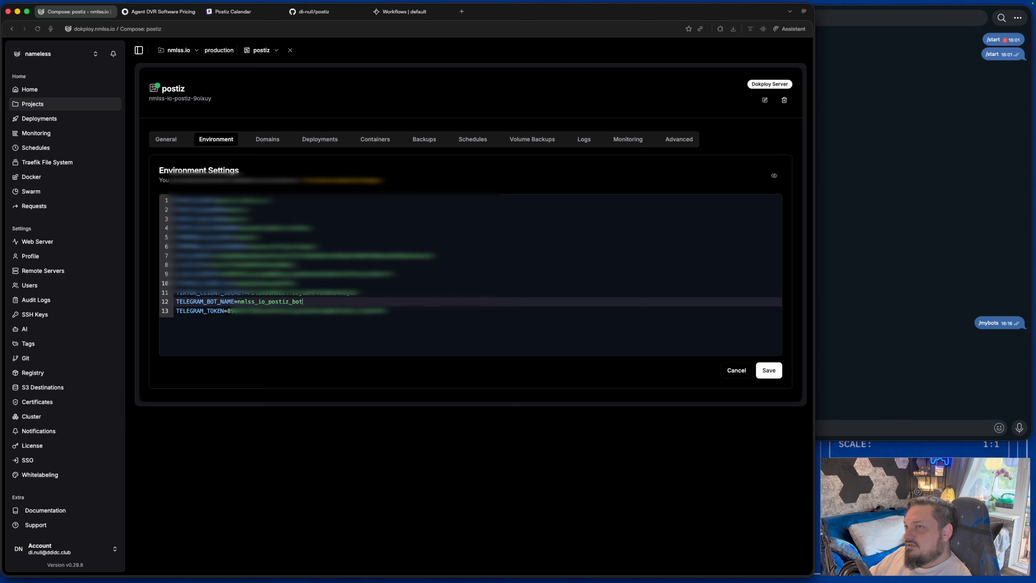
pyautogui.click(769, 370)
# Redeploy the postiz compose in Dokploy and check the running deployment's log.
pyautogui.click(166, 140)
pyautogui.click(183, 205)
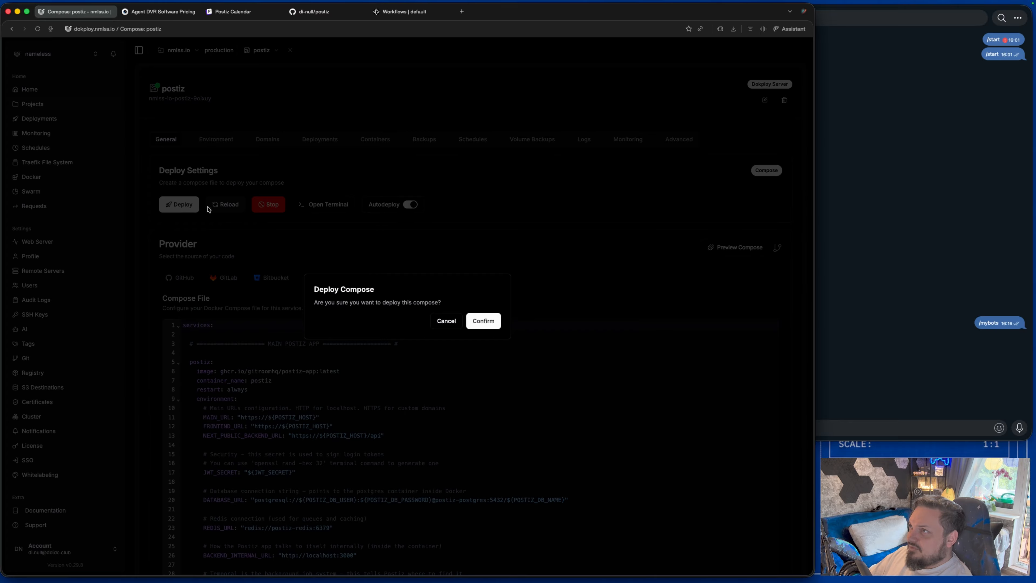
pyautogui.click(489, 324)
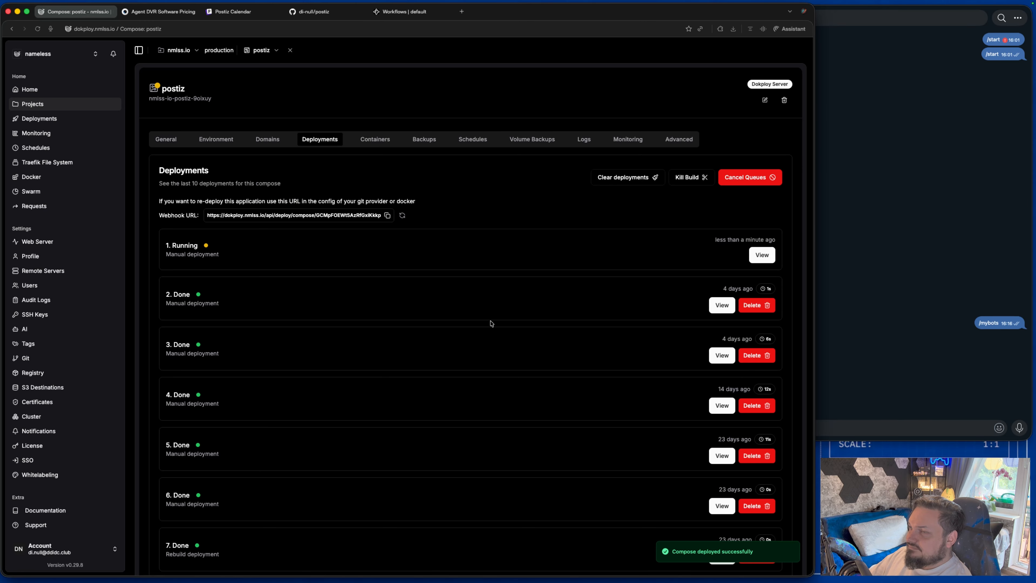
pyautogui.click(761, 256)
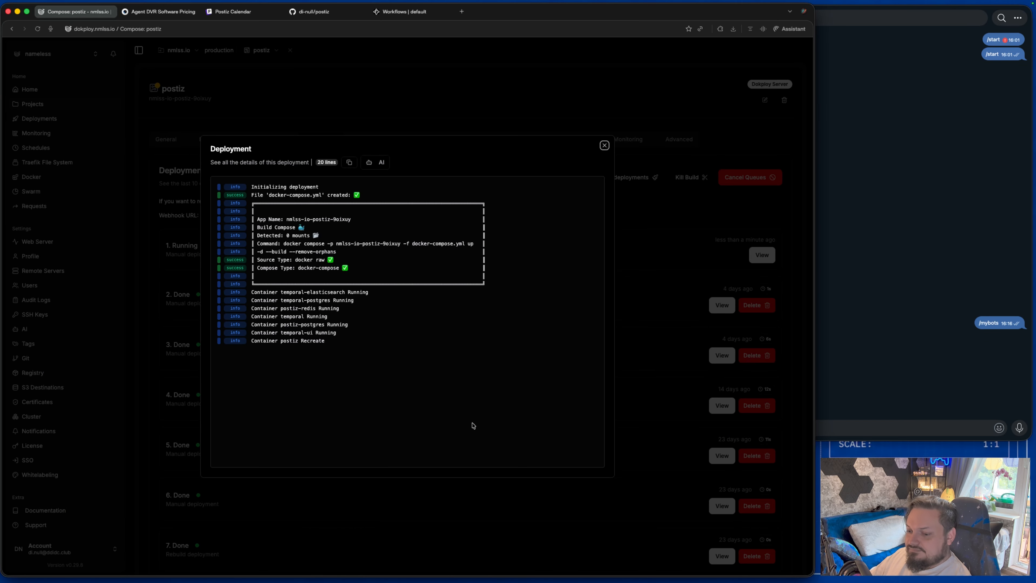
pyautogui.click(604, 145)
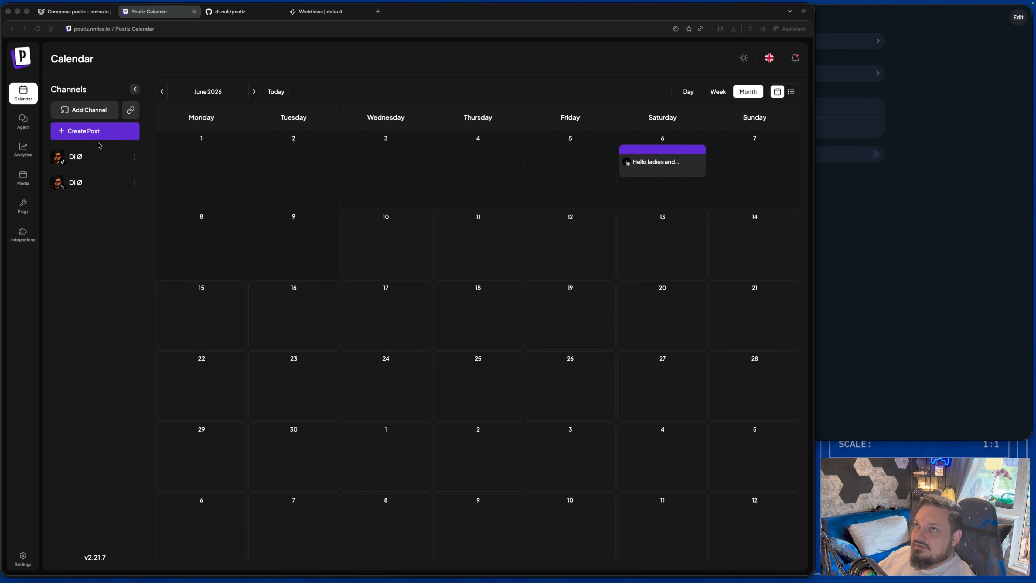
# Add a Telegram channel in Postiz and copy its generated /connect command.
pyautogui.click(96, 110)
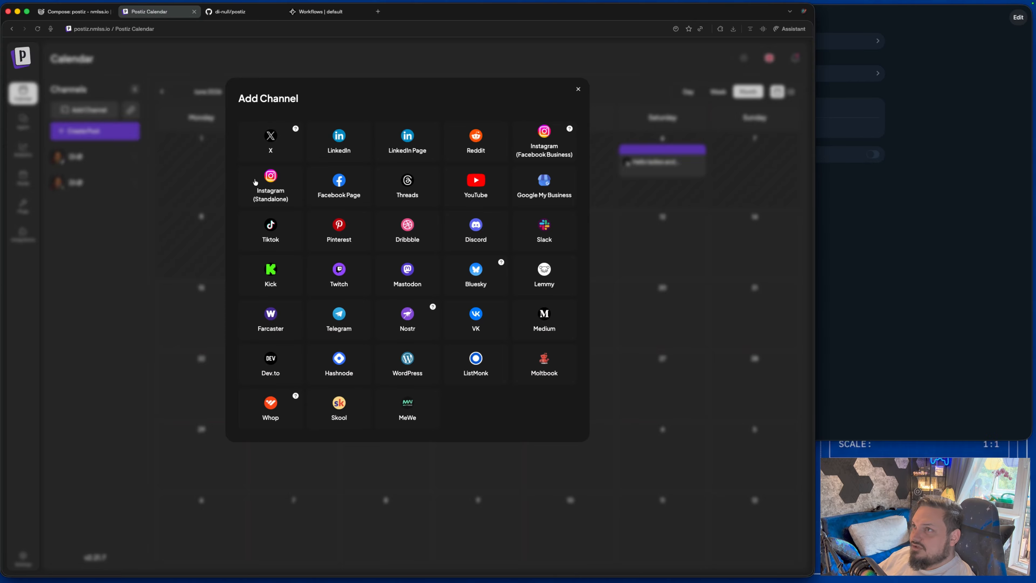
pyautogui.click(340, 315)
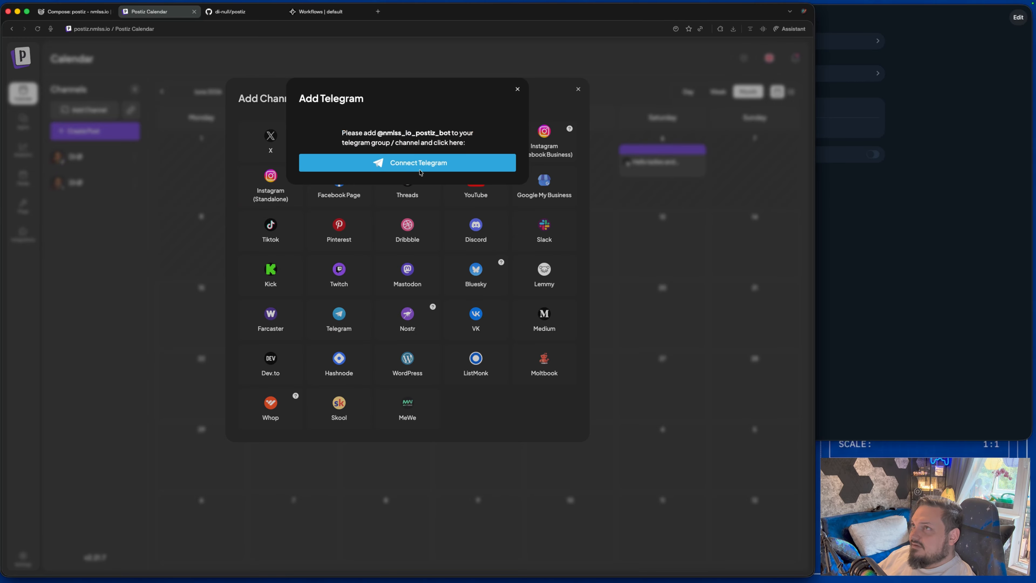
pyautogui.click(420, 170)
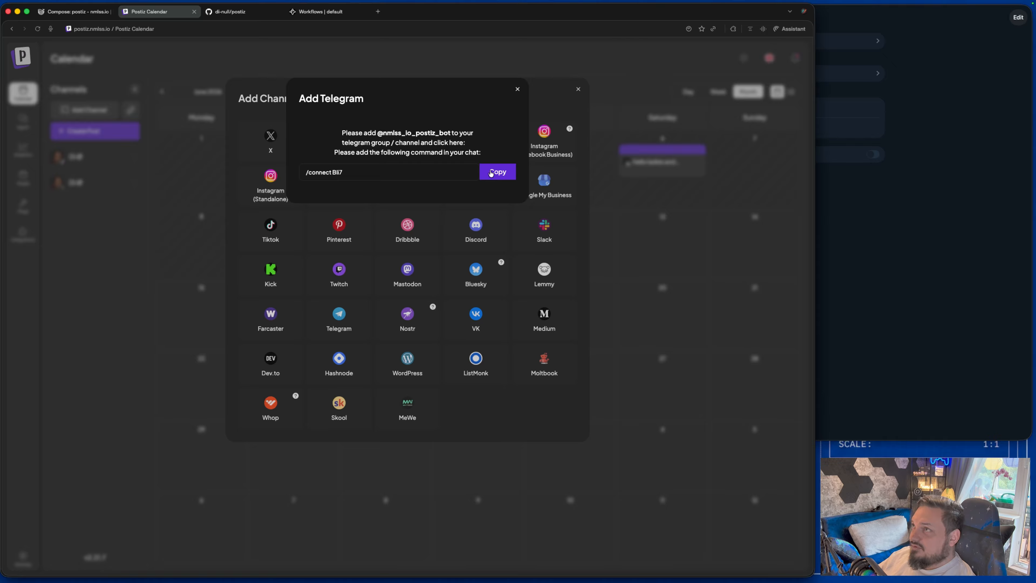
pyautogui.click(491, 172)
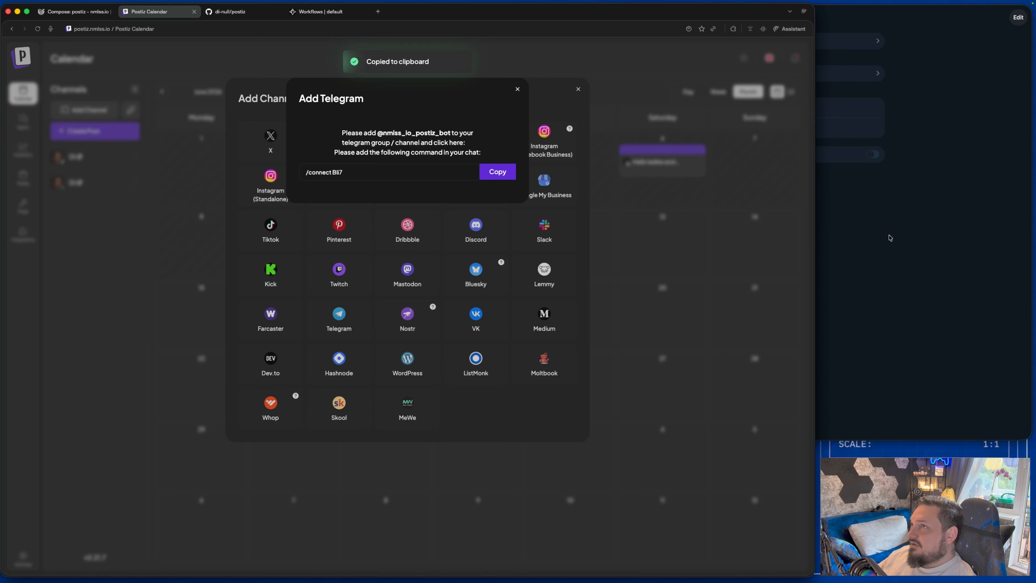
pyautogui.click(890, 237)
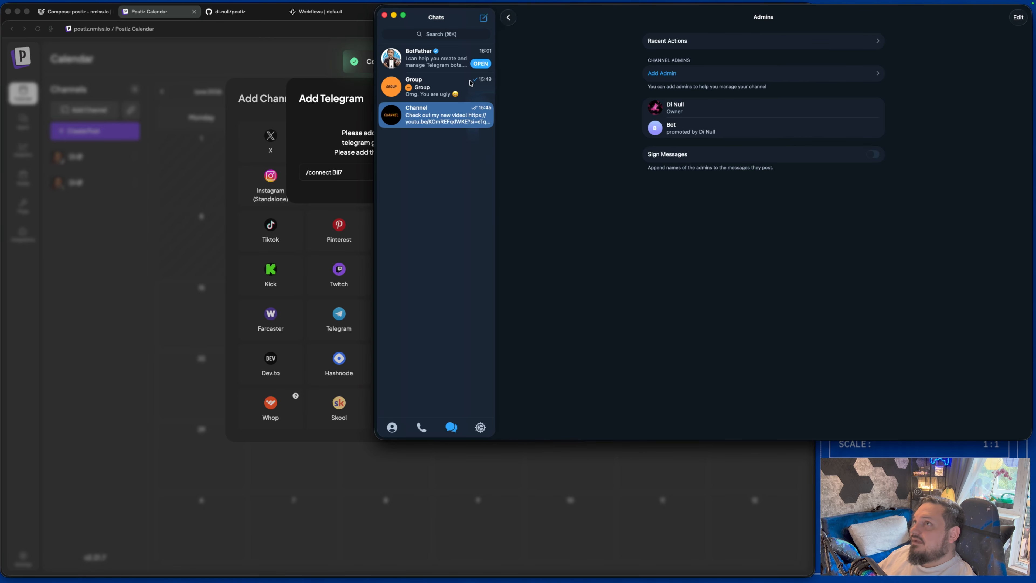
# Paste and send the /connect command in the Telegram Channel chat.
pyautogui.click(434, 118)
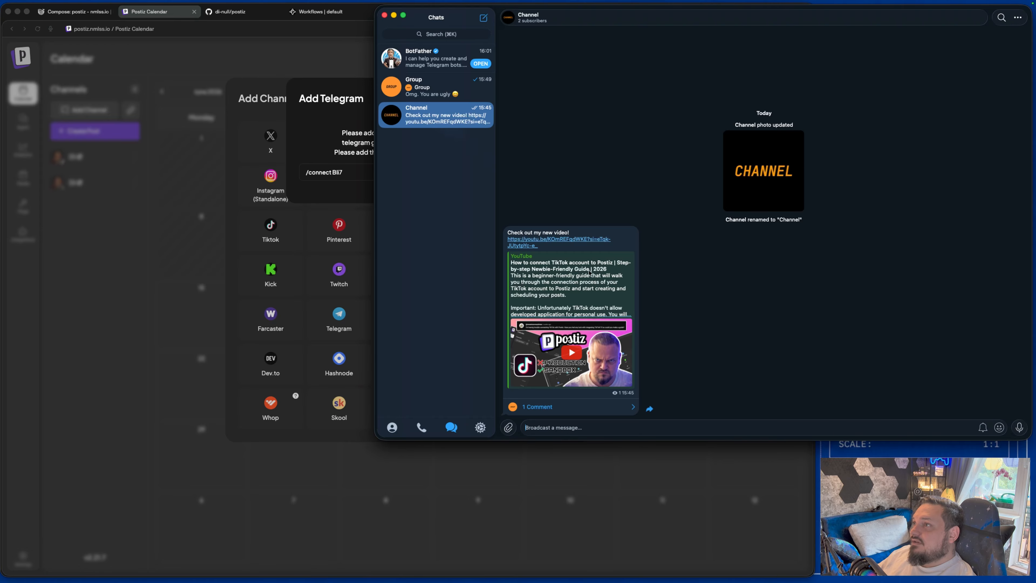
pyautogui.click(614, 432)
pyautogui.press('super+v')
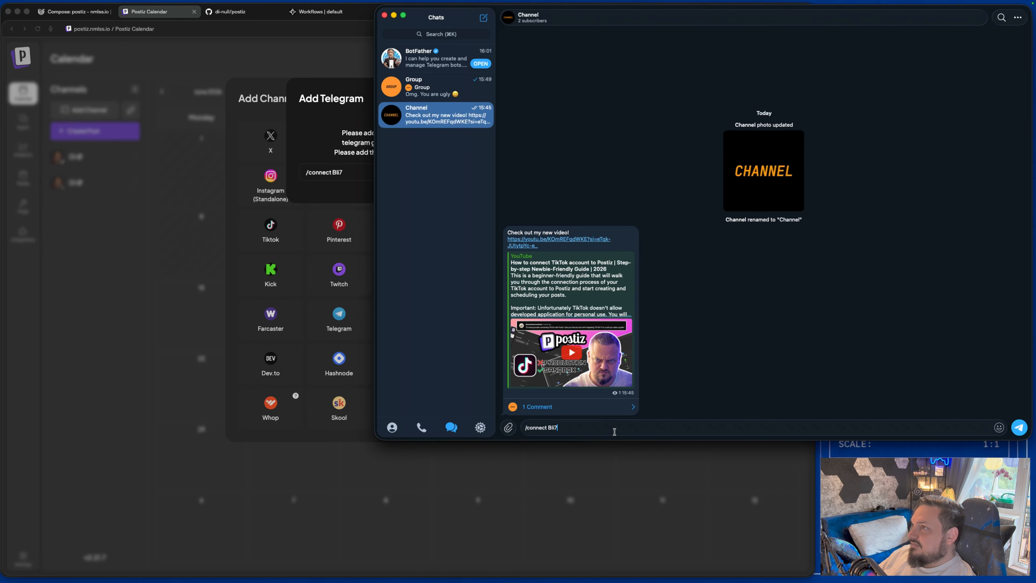
pyautogui.press('Return')
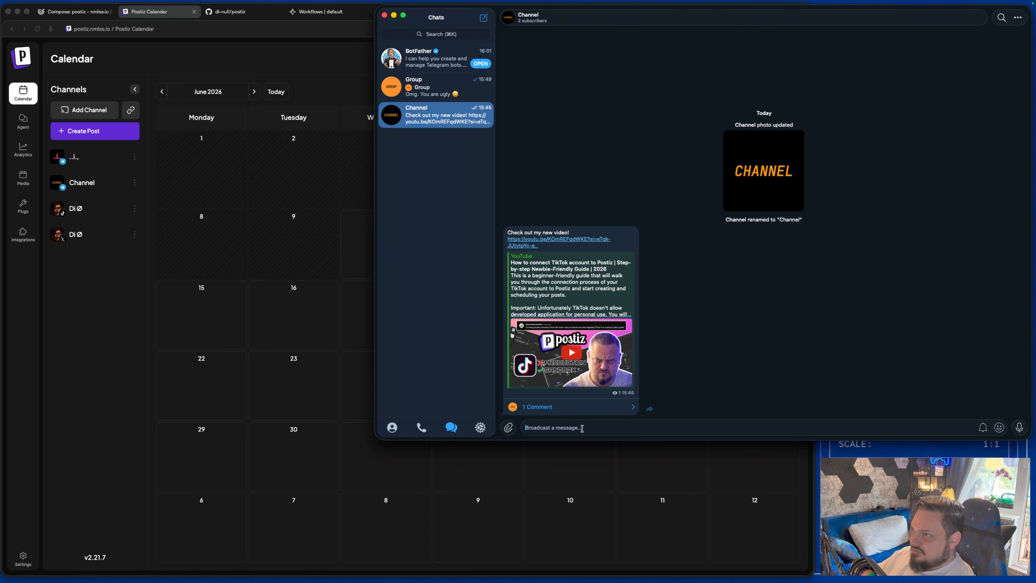
# Schedule 'This is a test post from Postiz' for Channel with IMG_9661.jpg and the postiz image.
pyautogui.click(624, 448)
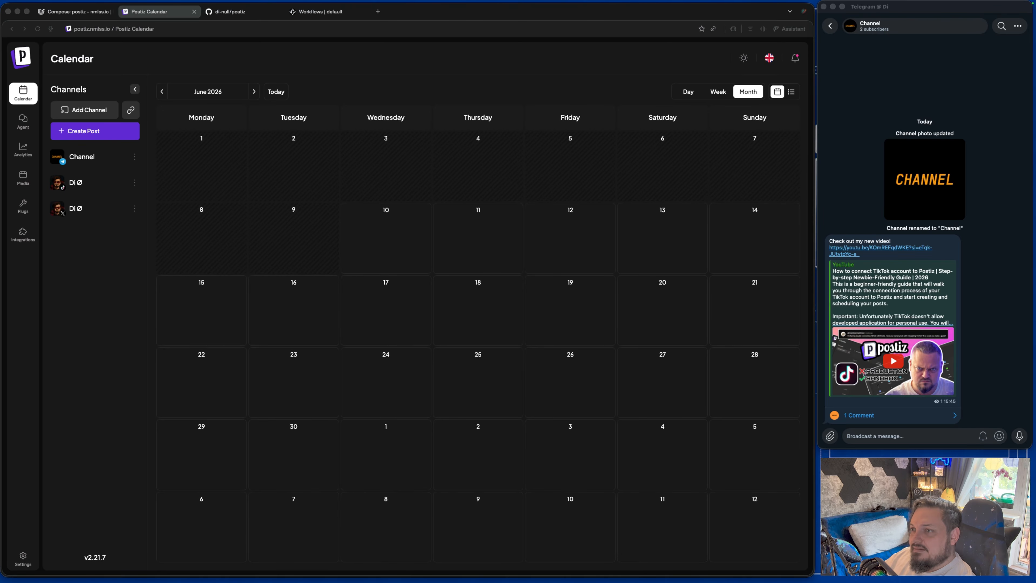
pyautogui.click(98, 133)
pyautogui.click(34, 99)
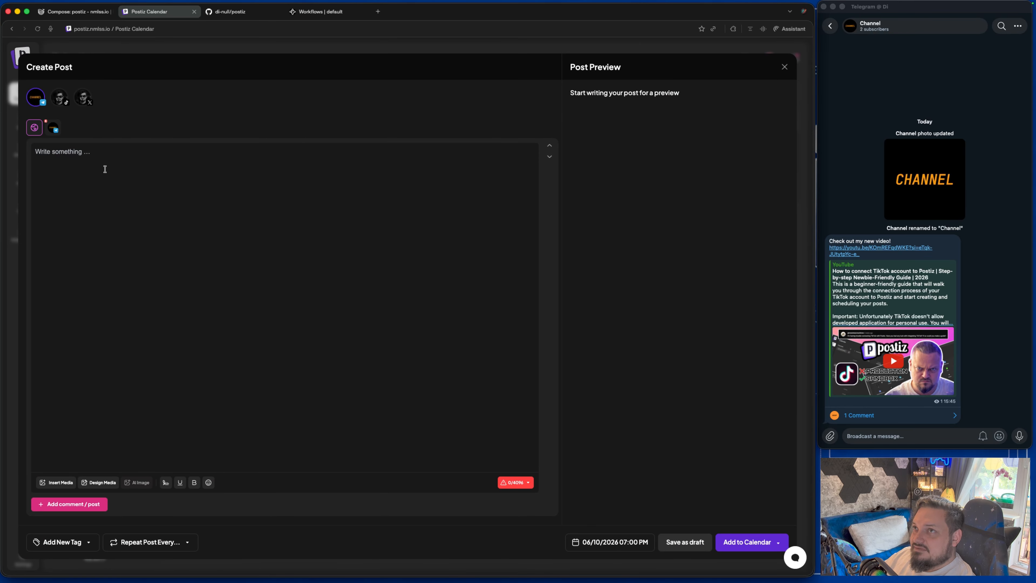
pyautogui.press('super+v')
pyautogui.click(58, 483)
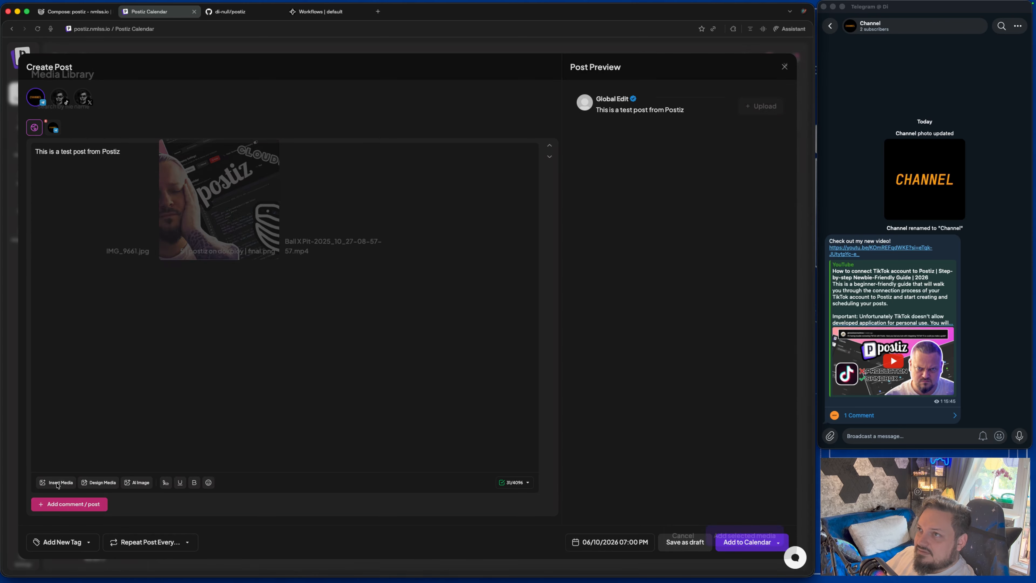
pyautogui.click(95, 199)
pyautogui.click(220, 200)
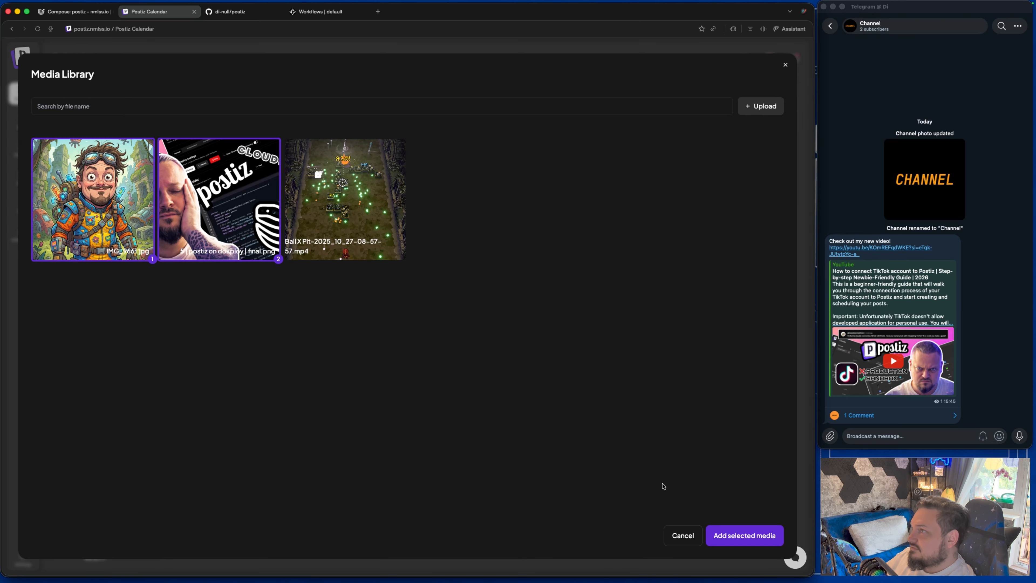
pyautogui.click(735, 536)
pyautogui.click(739, 539)
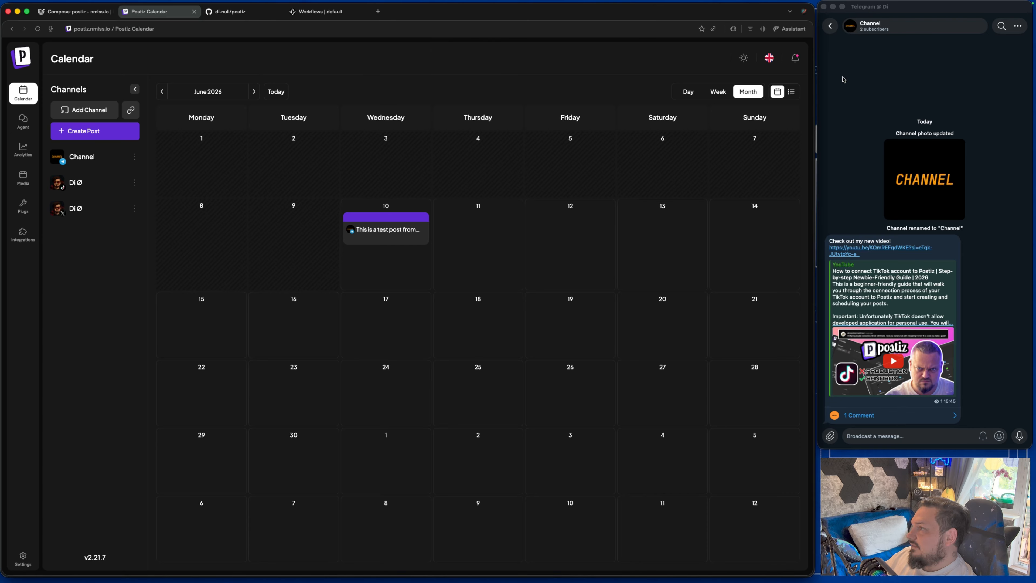
# Stop the postiz compose stack in Dokploy, then start it again.
pyautogui.click(832, 30)
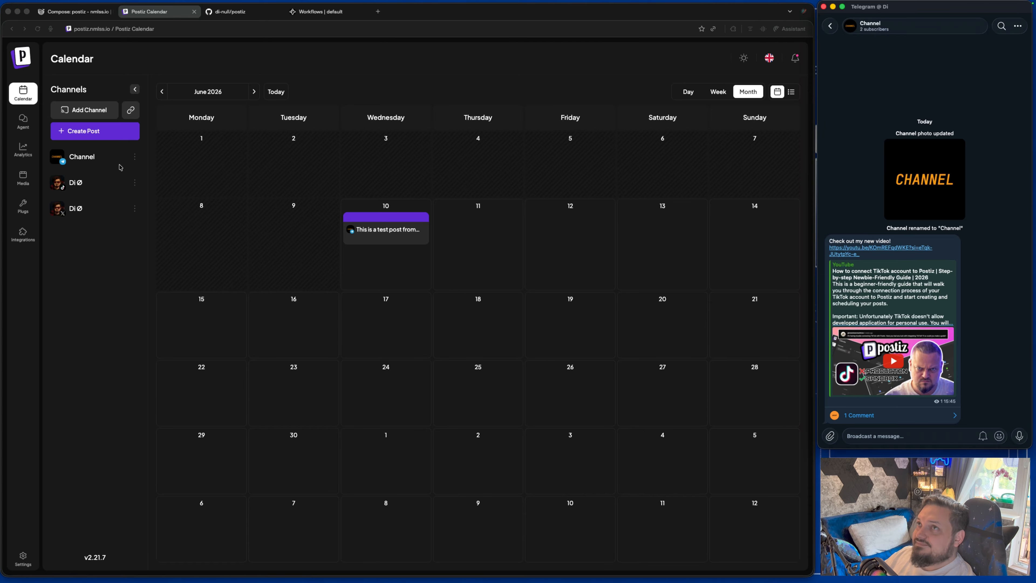
pyautogui.click(73, 11)
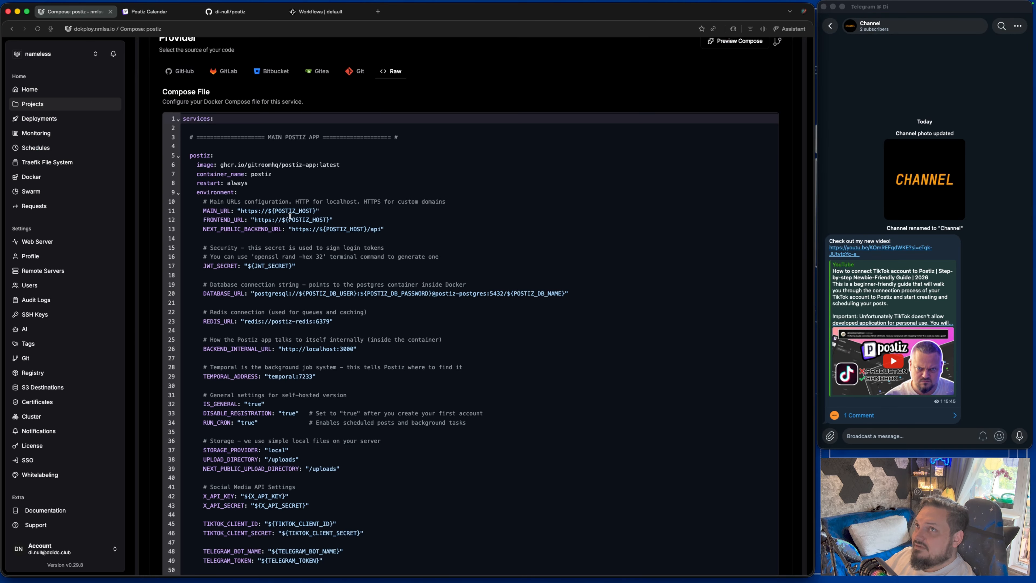
pyautogui.scroll(5, 115, 156)
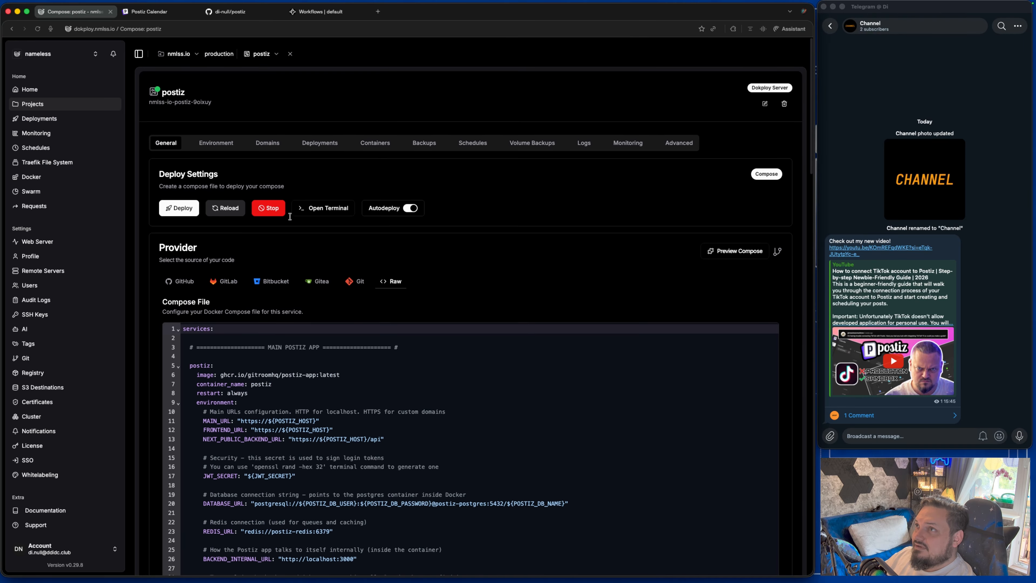
pyautogui.click(272, 208)
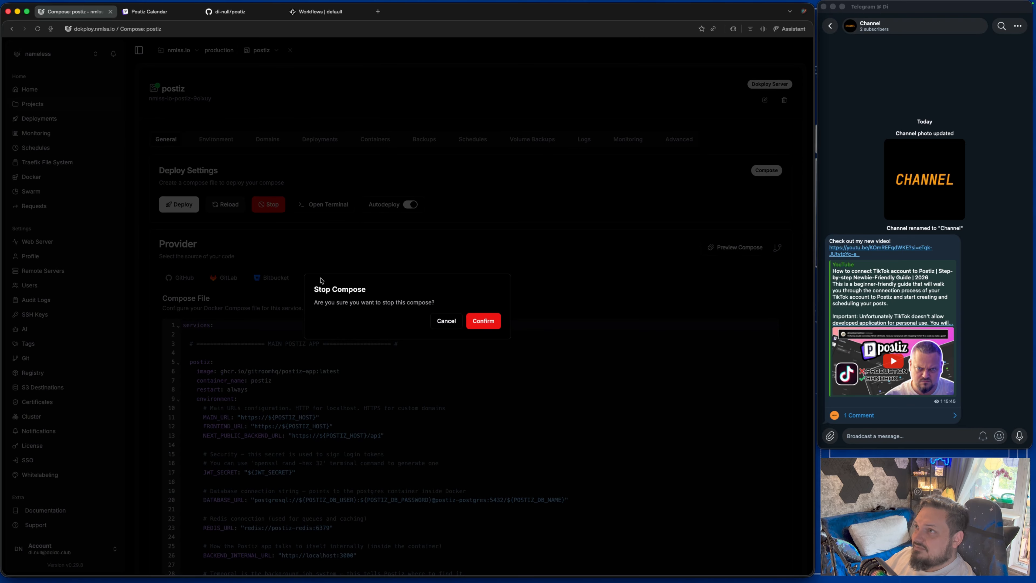
pyautogui.click(482, 321)
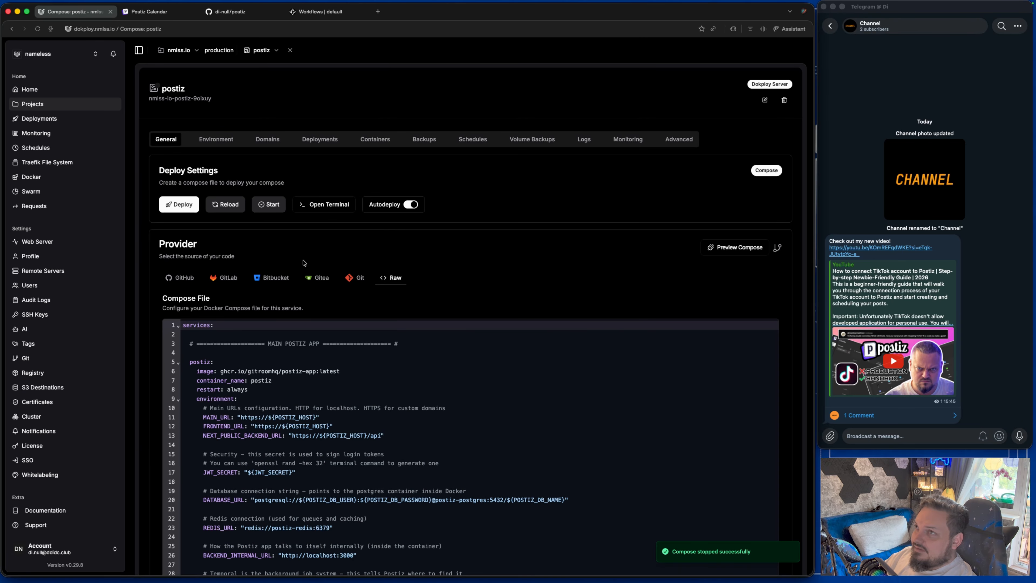
pyautogui.click(274, 210)
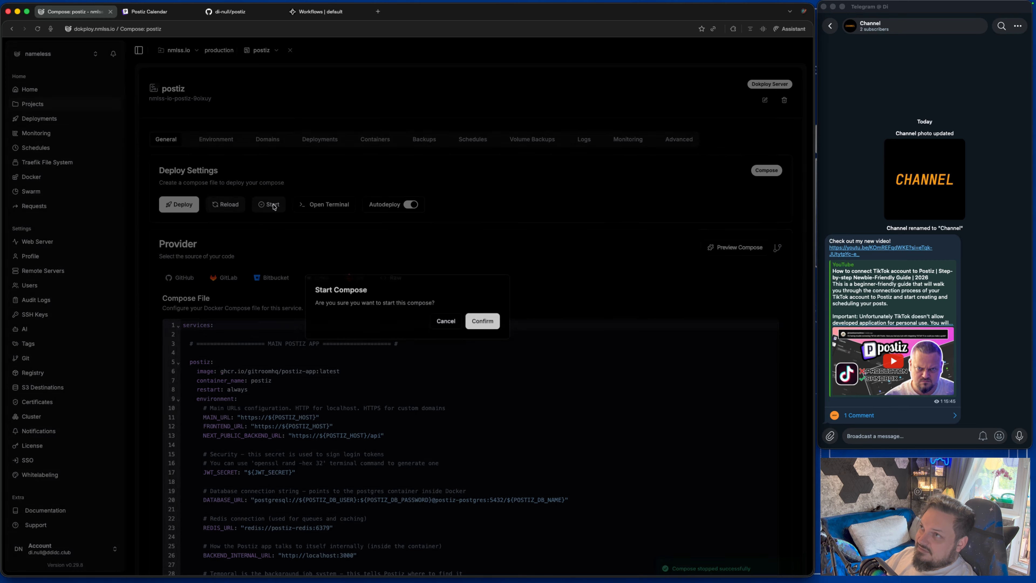
pyautogui.click(484, 321)
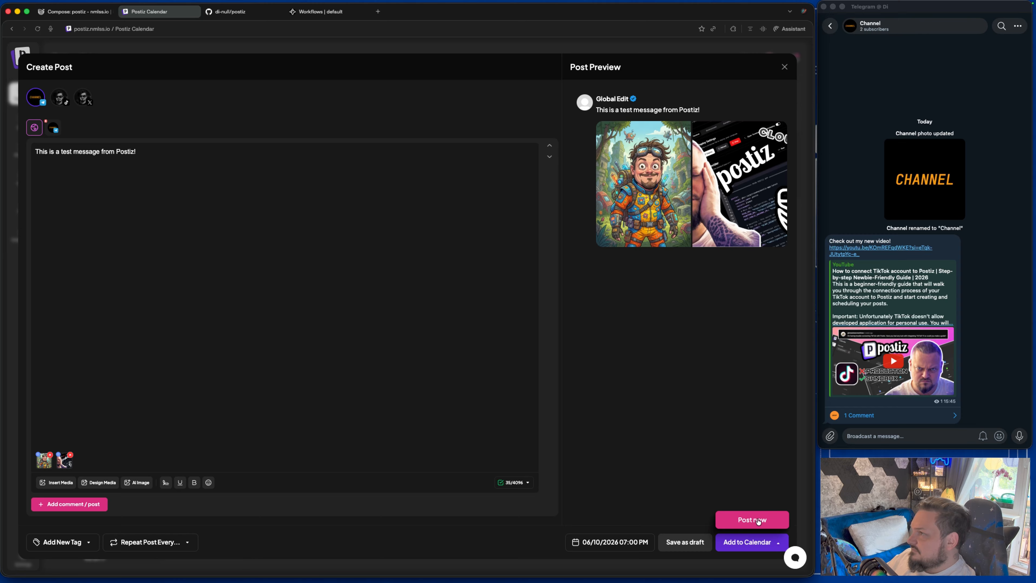
# Publish the second image test post to the Telegram Channel immediately with Post now.
pyautogui.click(754, 520)
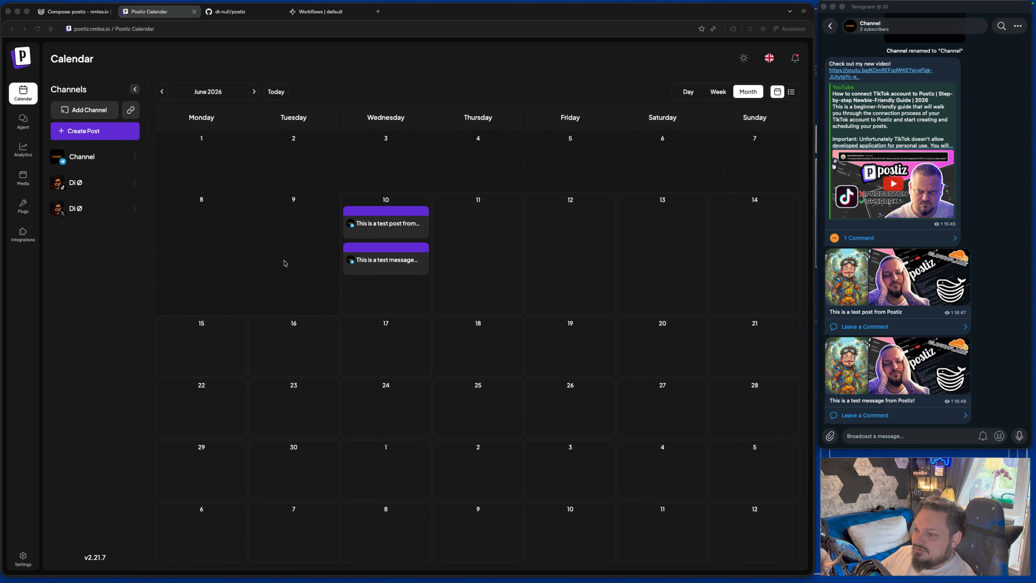
# Filter Temporal's workflows to parent workflows to confirm both post workflows completed.
pyautogui.click(313, 12)
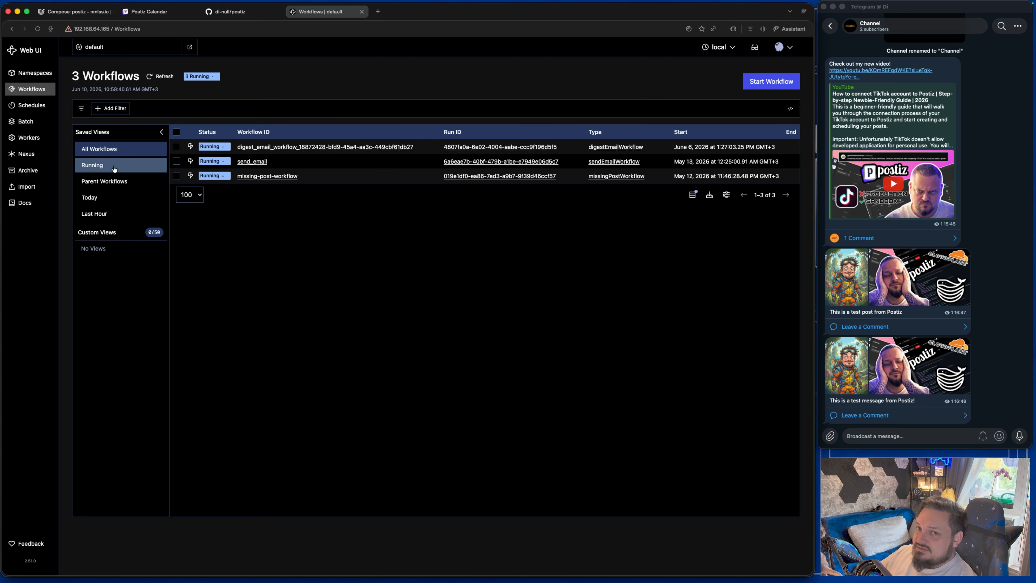
pyautogui.click(104, 181)
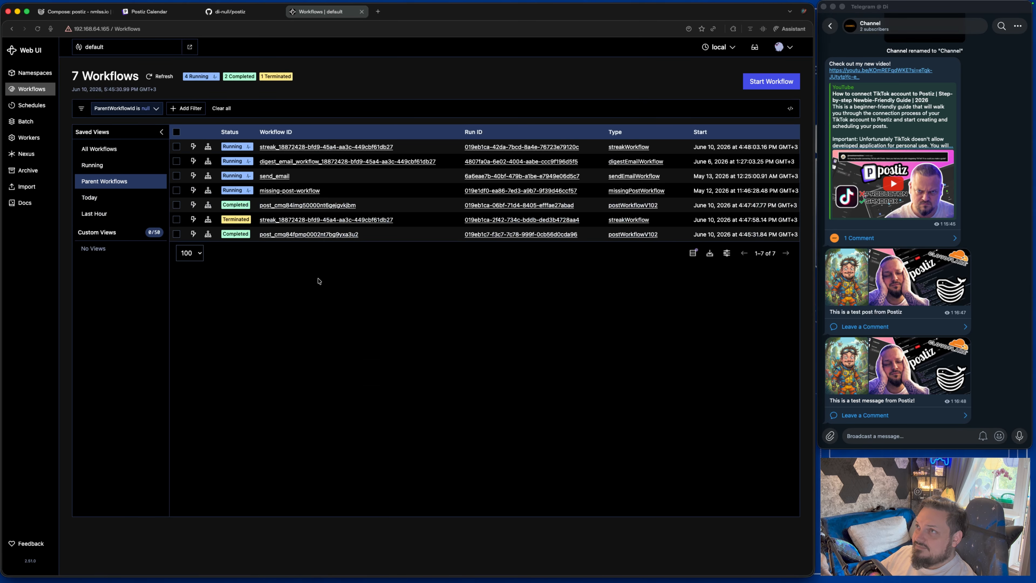
pyautogui.click(77, 11)
# Scroll to and select the temporal-ui service block (temporalio/ui:latest, port 8080:8080).
pyautogui.scroll(-10, 385, 455)
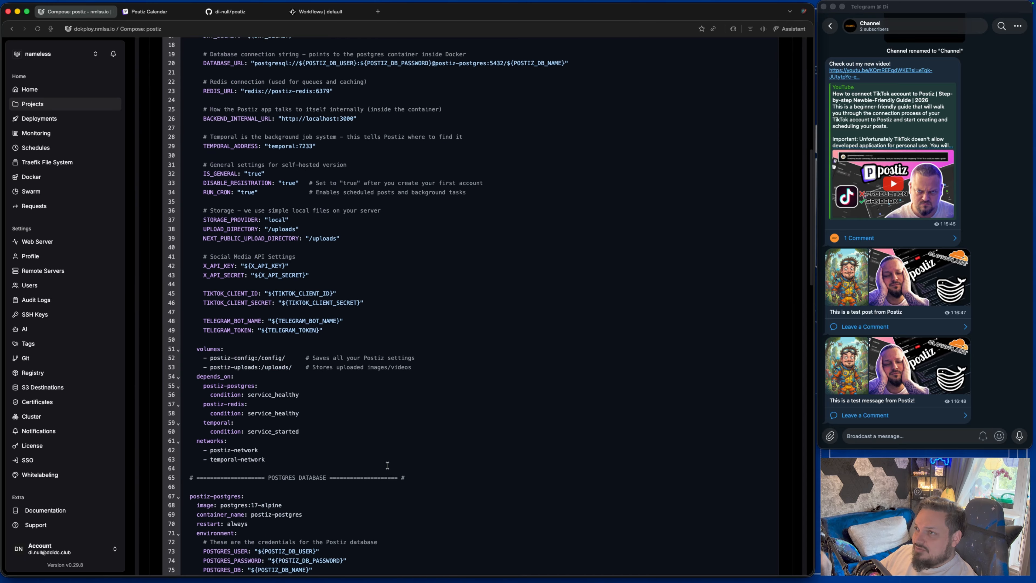
pyautogui.scroll(-10, 387, 466)
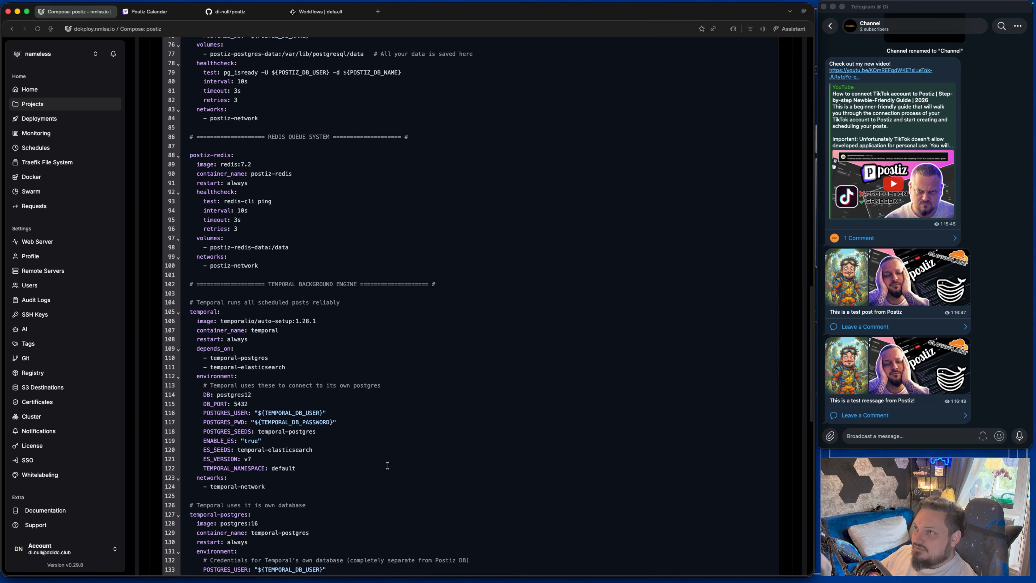
pyautogui.scroll(-9, 387, 465)
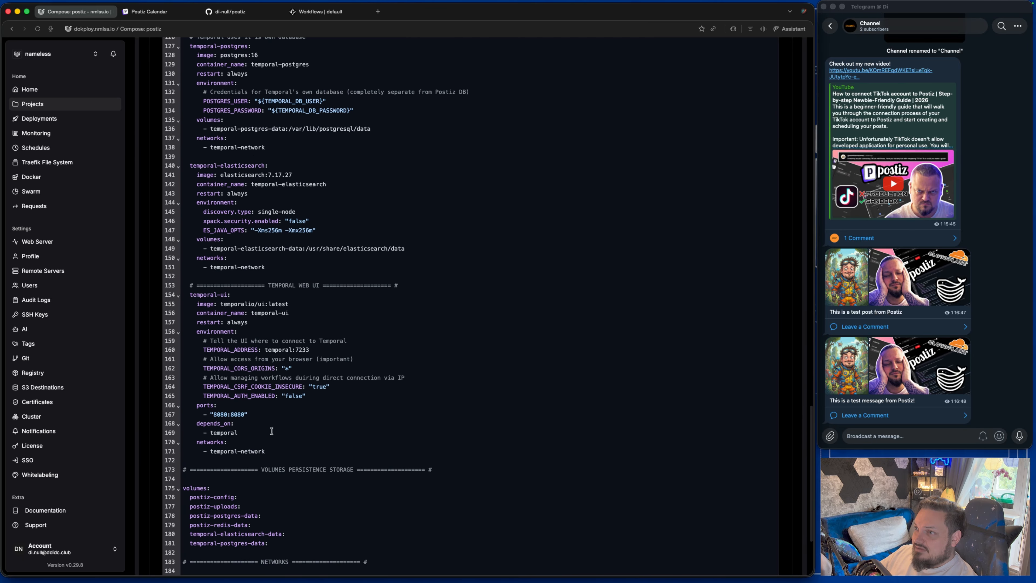
pyautogui.moveTo(279, 451); pyautogui.dragTo(205, 292)
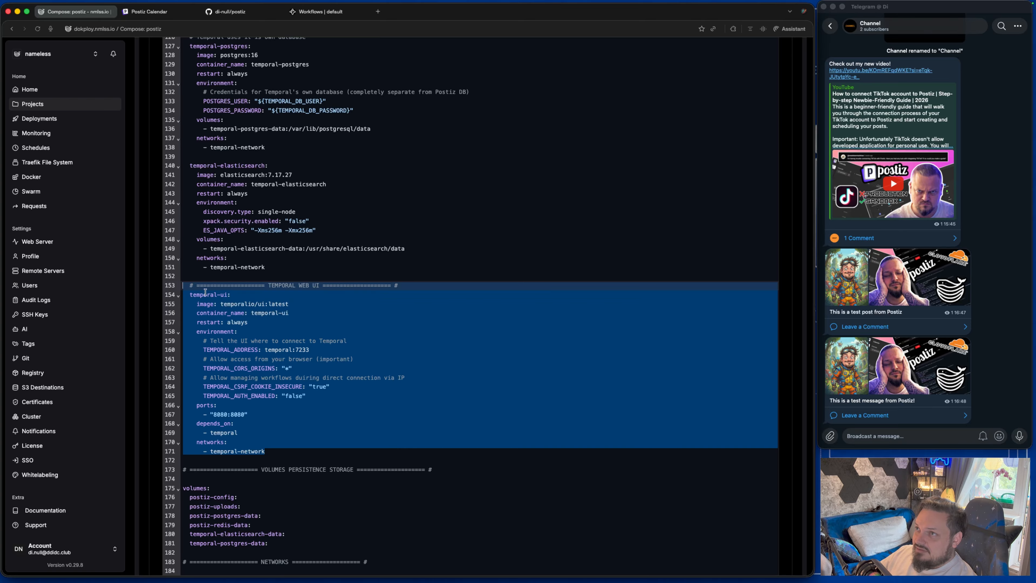